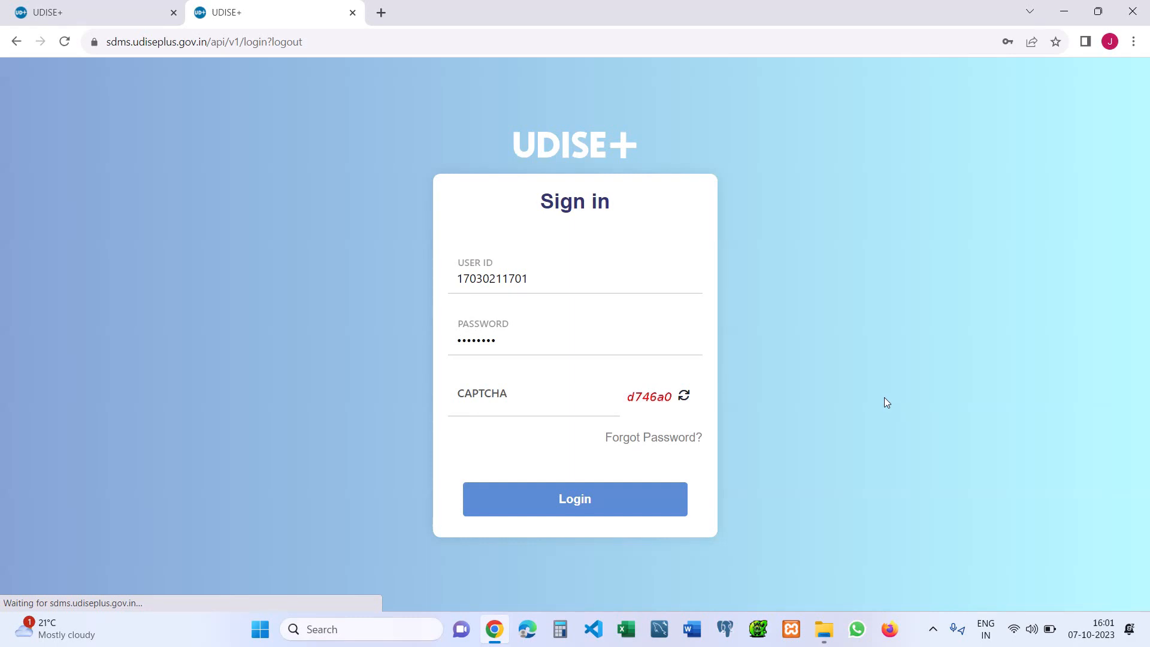
Complete the captcha and sign in, open academic year 2023-24, and dismiss the school information notice.
left_click(514, 410)
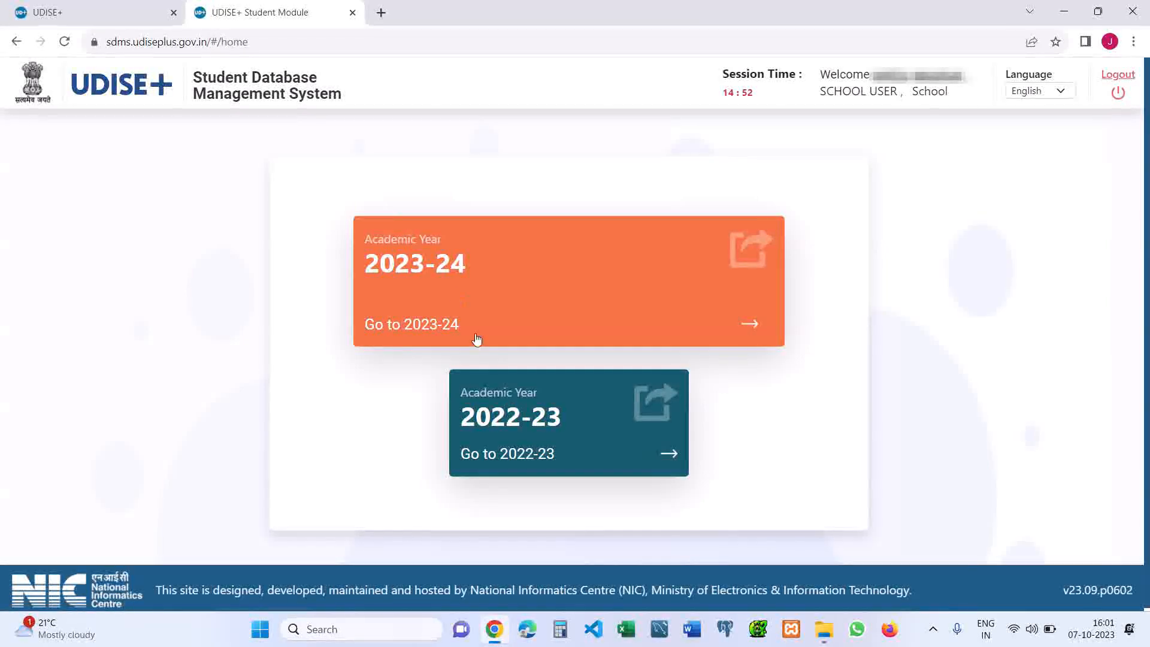
left_click(434, 275)
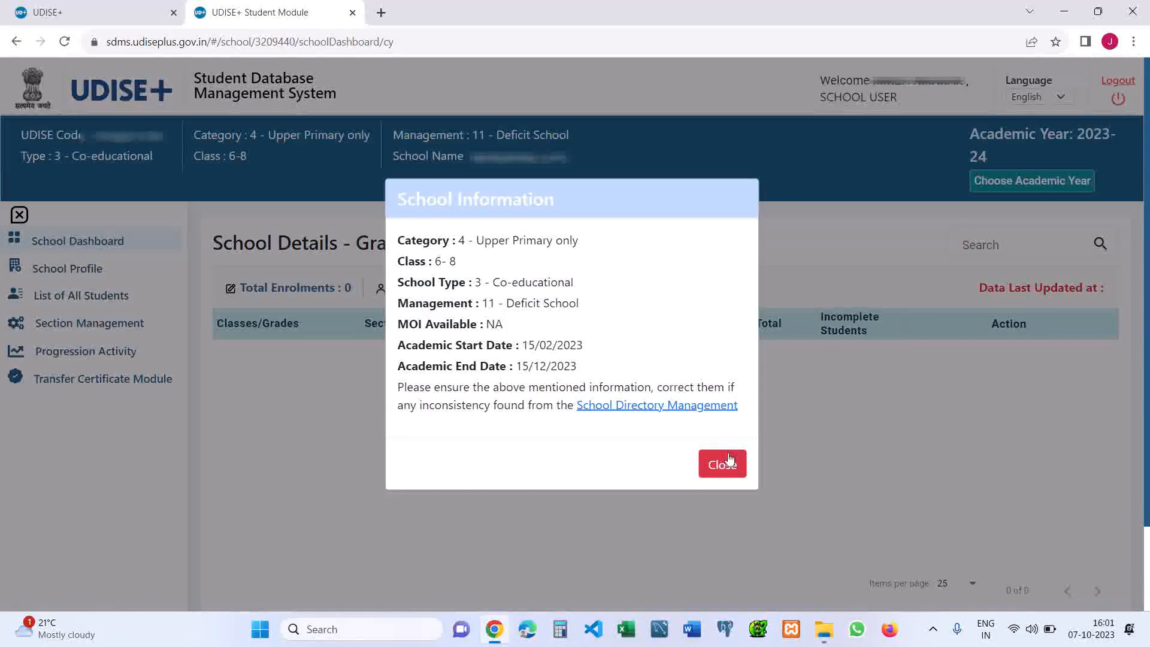
left_click(730, 461)
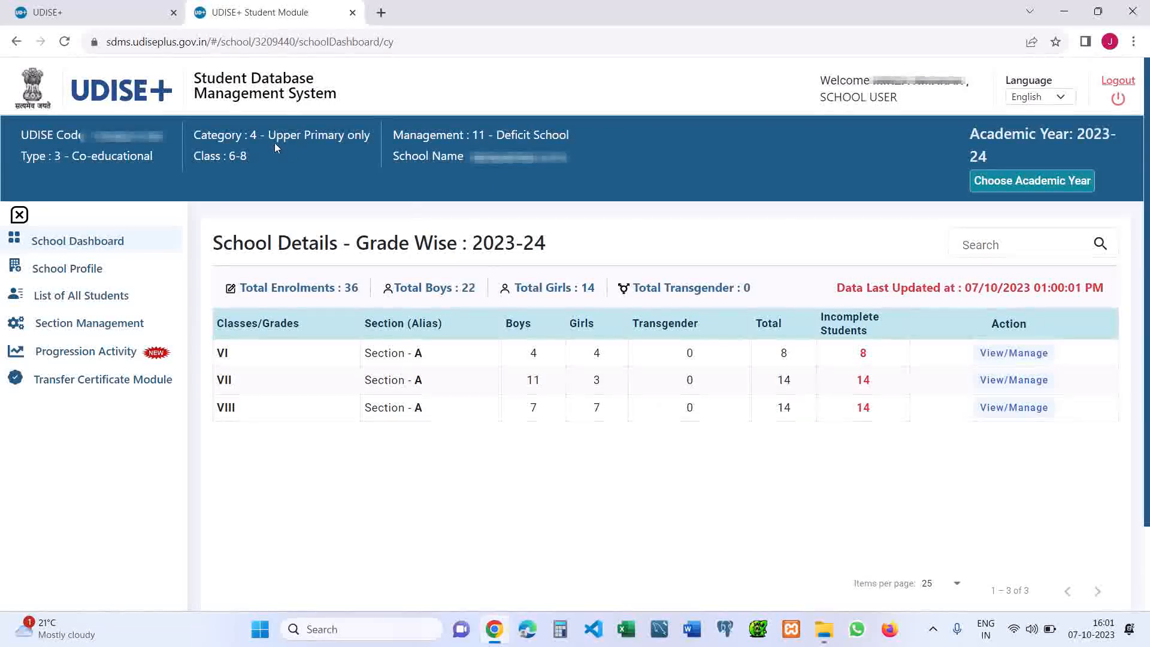
Check the school category and the classes listed on the 2023-24 school dashboard.
left_click_drag(268, 135, 369, 136)
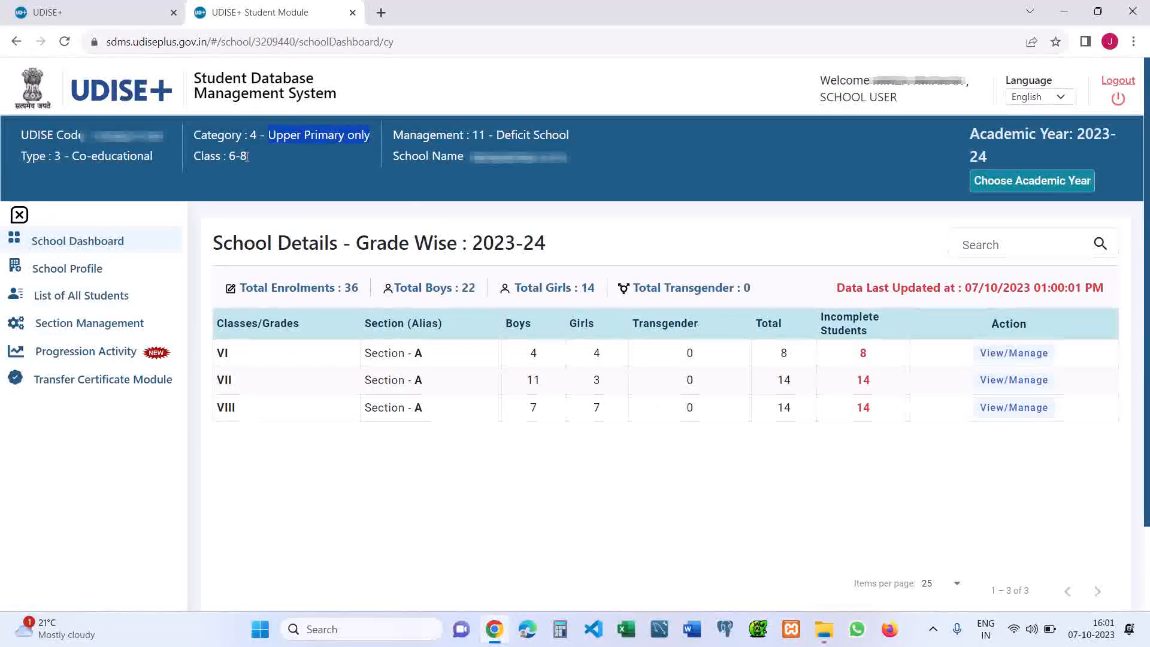
left_click_drag(226, 353, 227, 353)
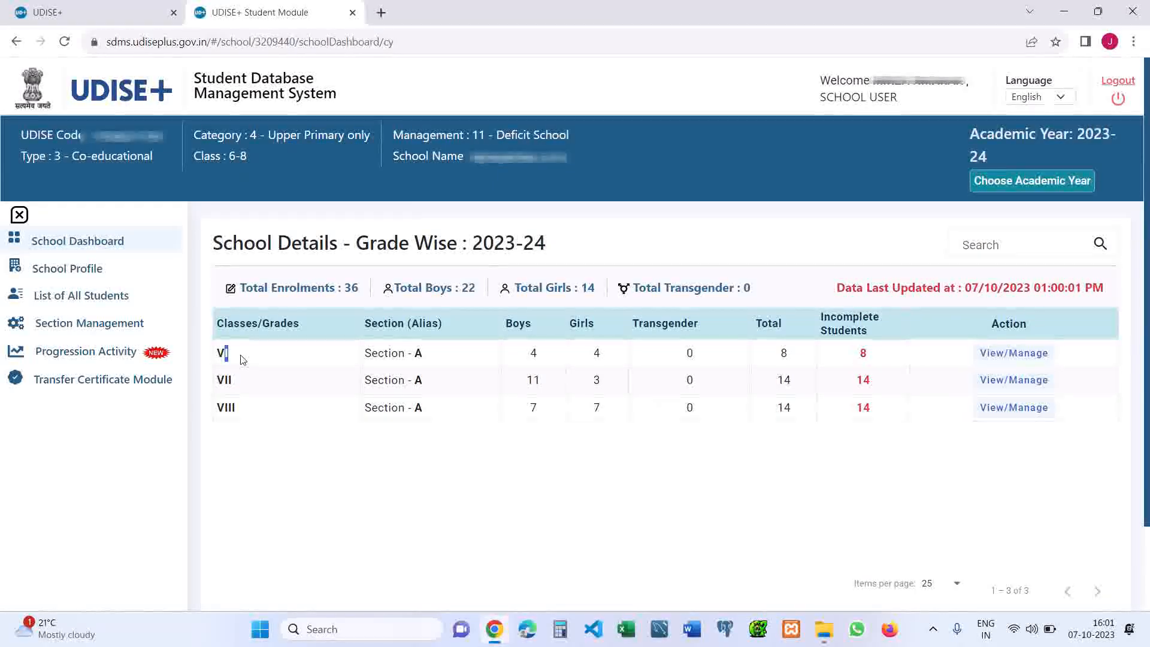
left_click(225, 352)
double_click(225, 409)
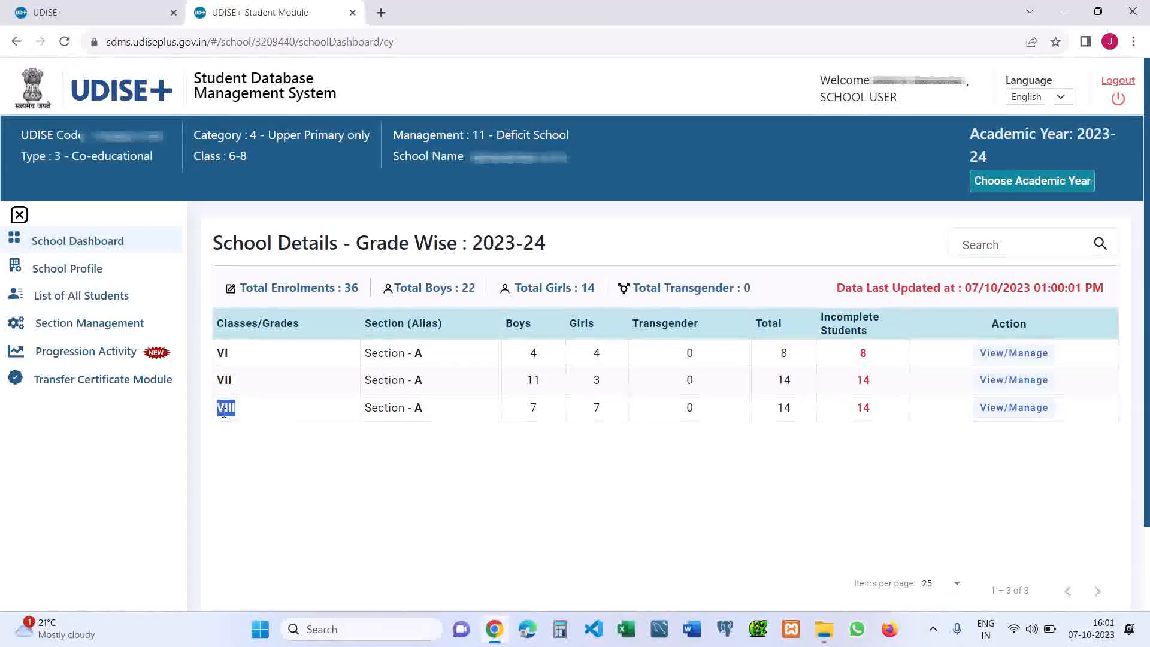
Open Progression Activity, check the Finalize Progression page for 2022-23, and return to the module choices.
left_click(83, 350)
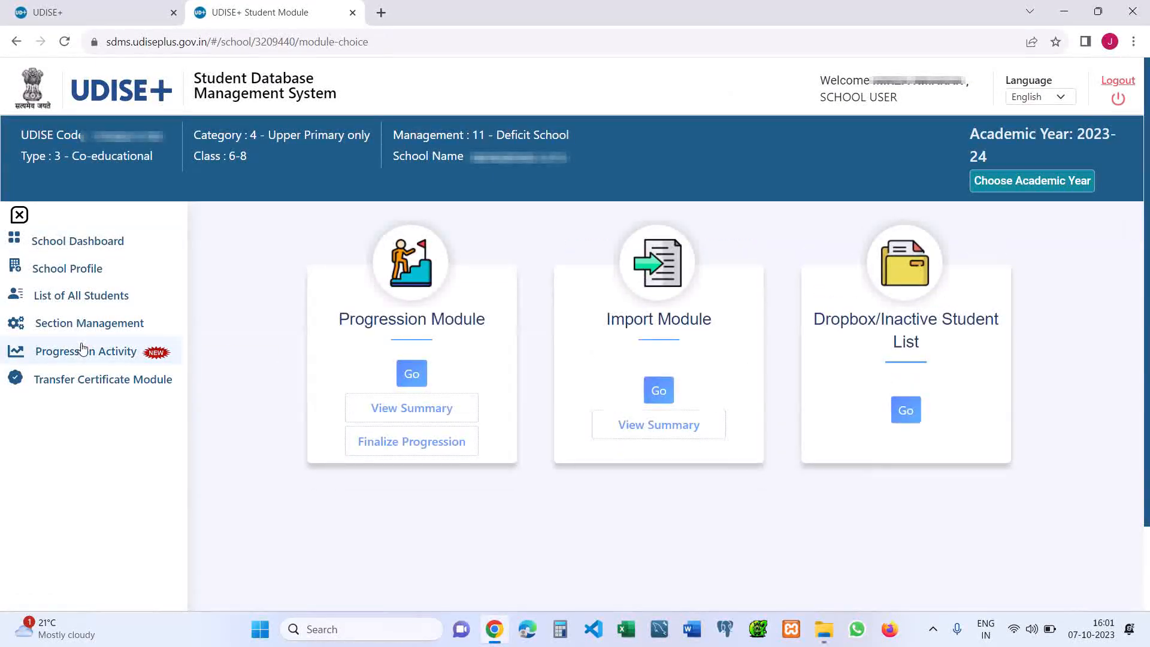
left_click(401, 446)
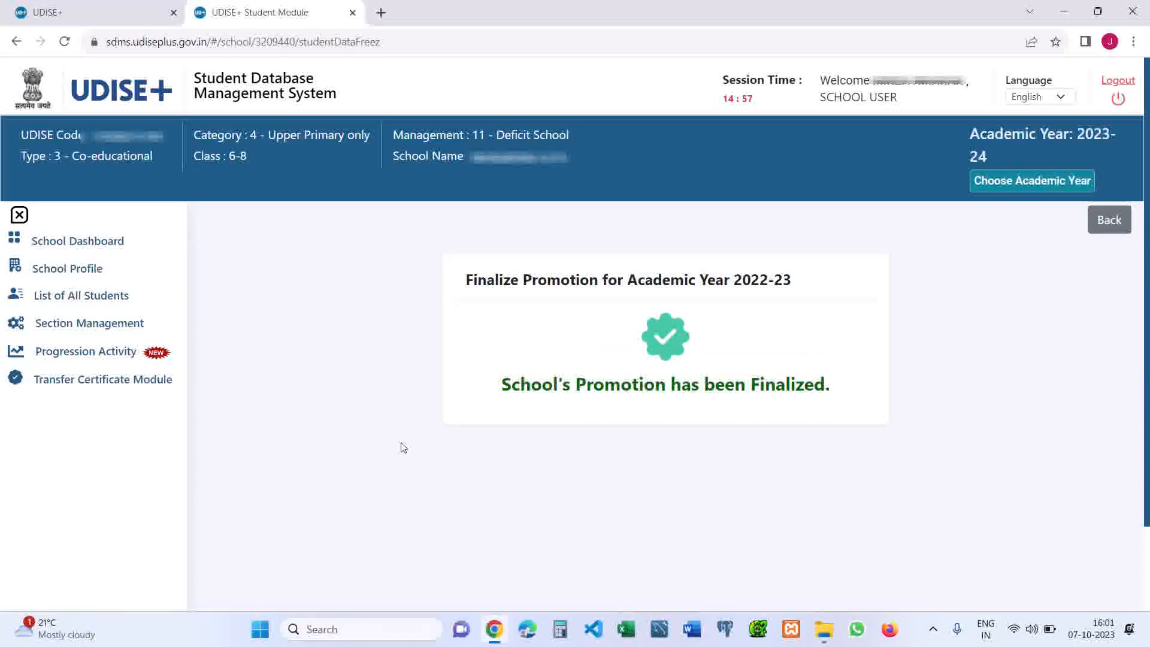
left_click(1118, 221)
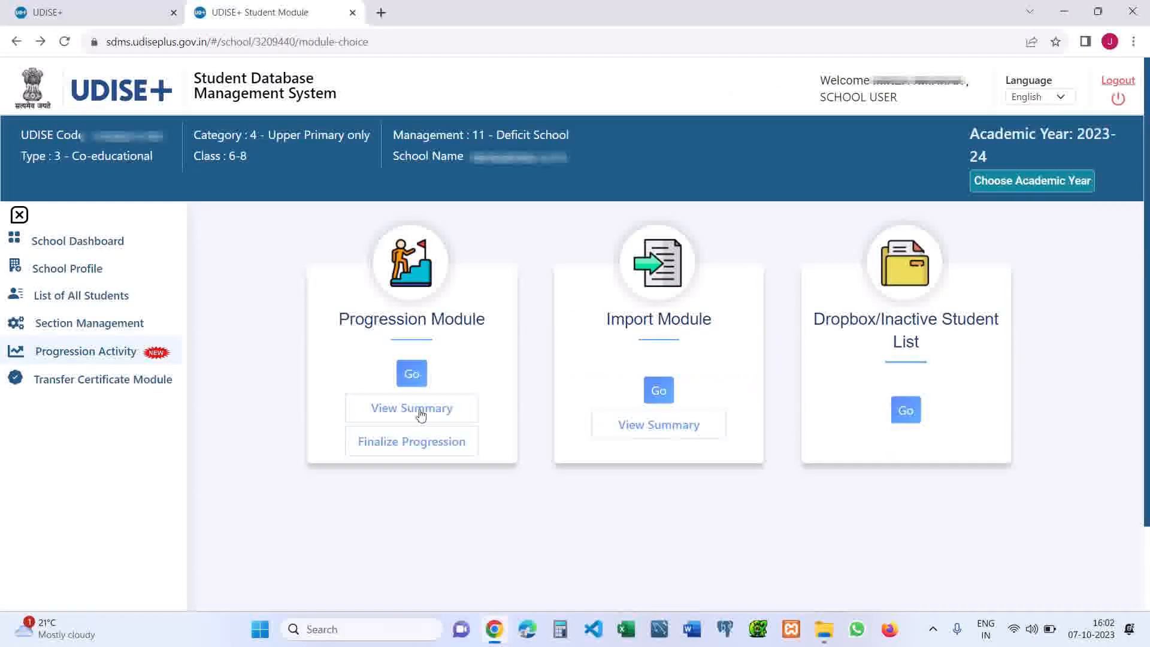
Open the Progression Module summary and check the school's completion counts and finalization status.
left_click(421, 409)
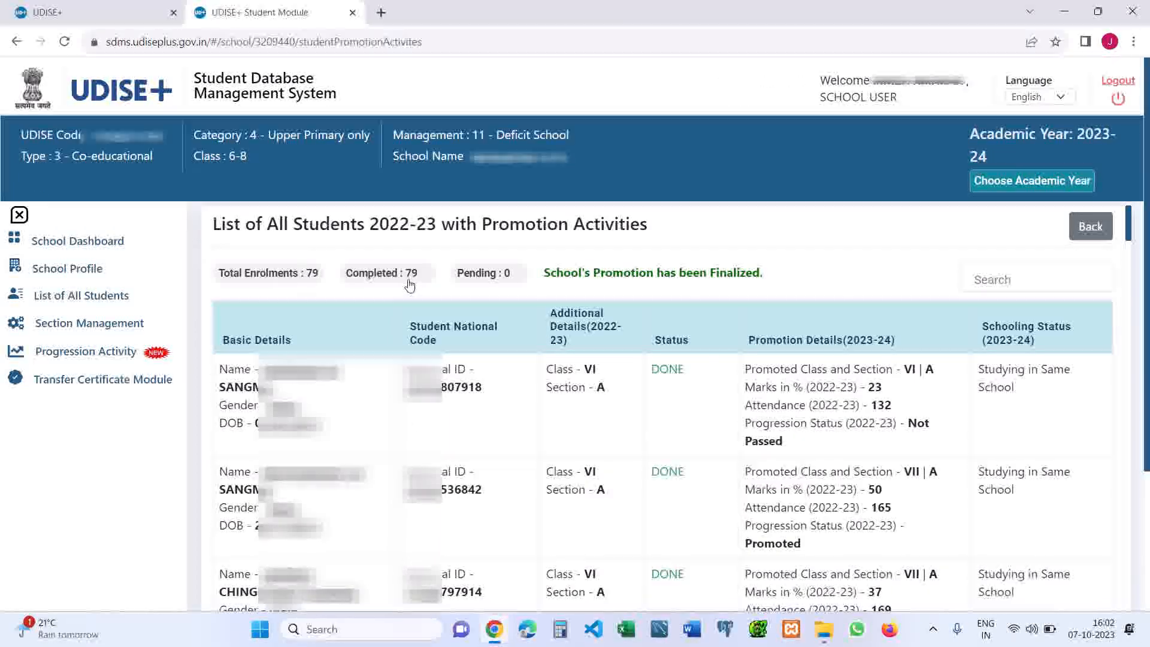
left_click_drag(668, 270, 795, 276)
left_click(825, 276)
Examine the first student's marks, attendance, progression status and schooling status in the promotion list.
left_click_drag(263, 370, 275, 388)
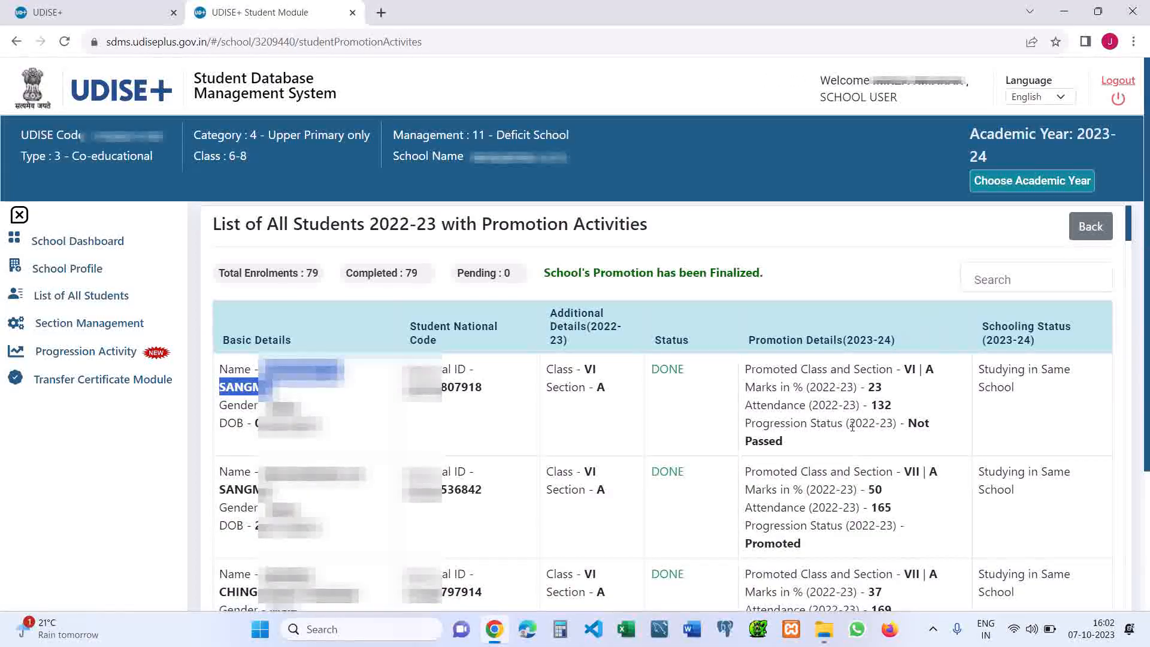
left_click_drag(903, 426, 921, 440)
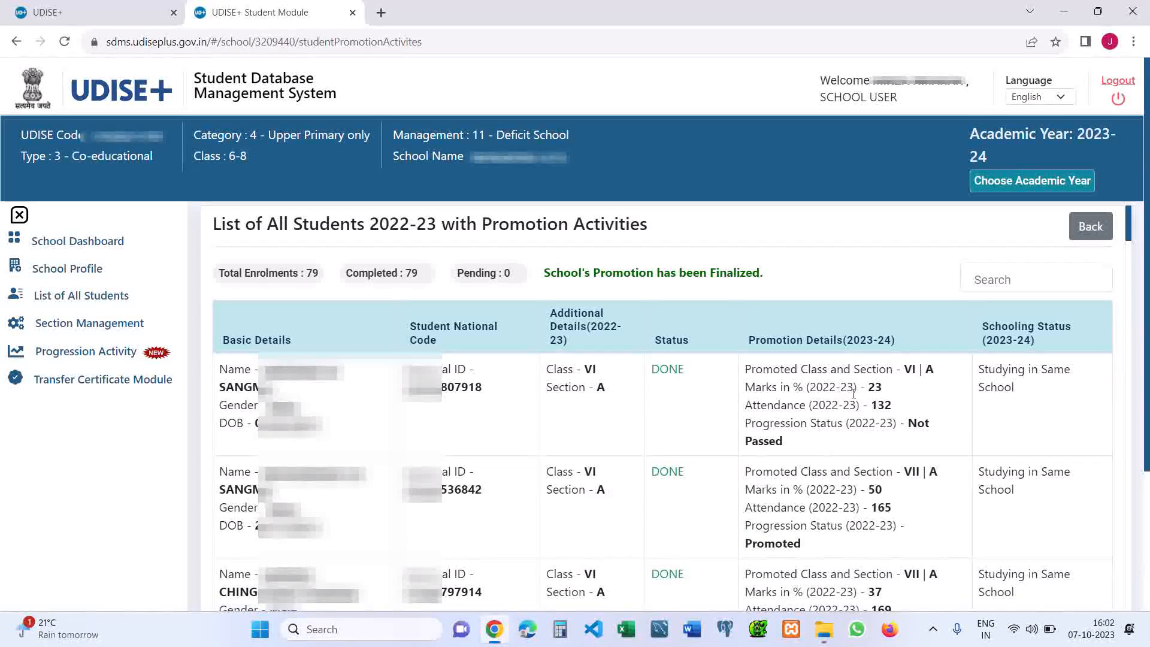
double_click(874, 387)
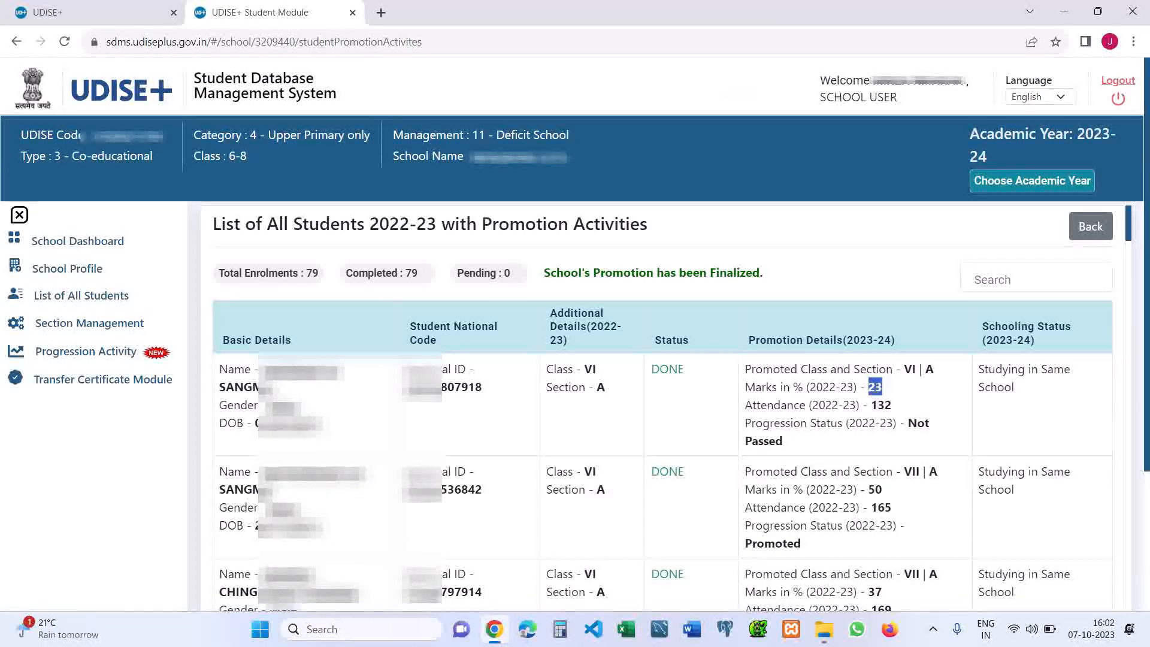
double_click(880, 405)
left_click(917, 423)
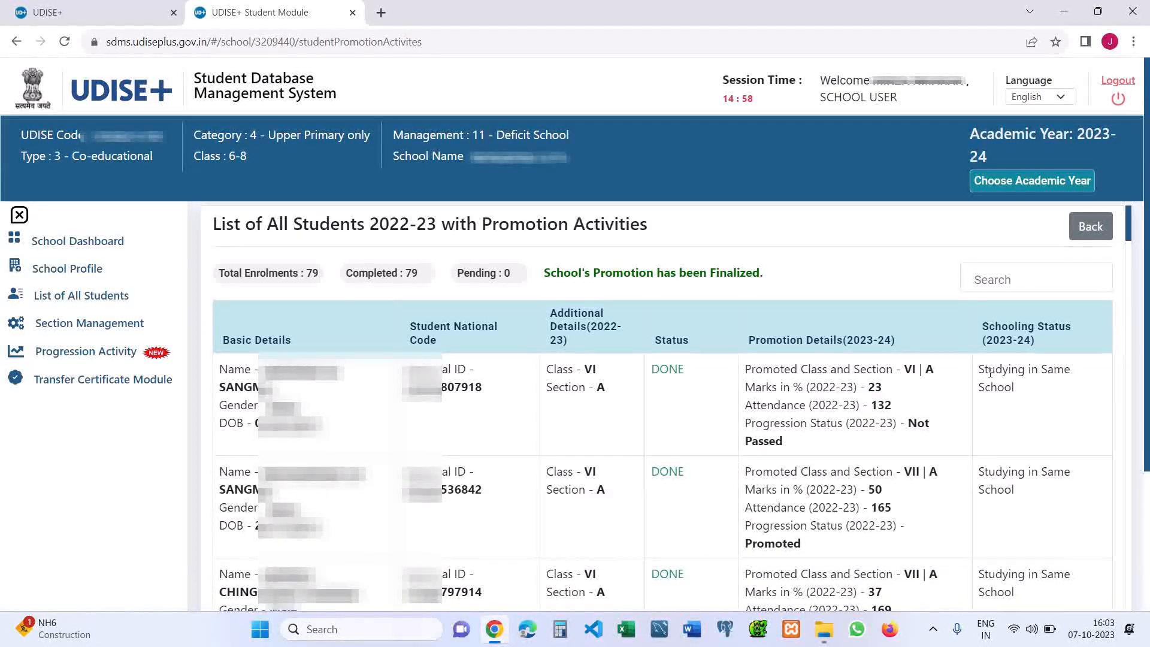
left_click_drag(984, 372, 1017, 394)
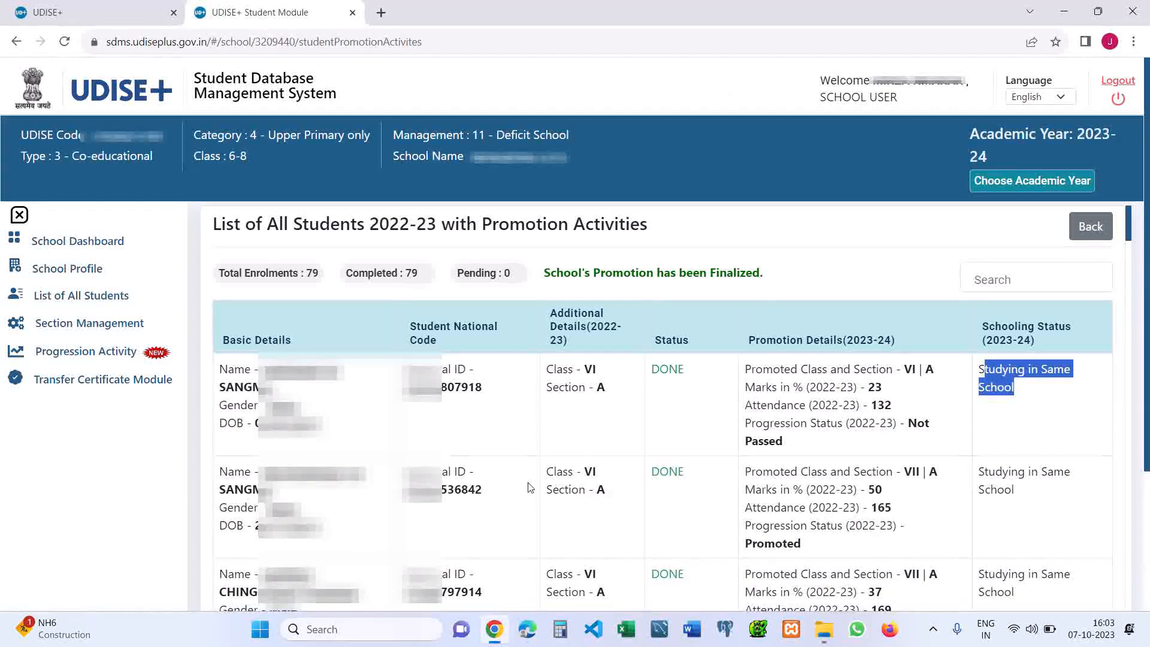
Examine the second student's promoted class, attendance, progression status and schooling status in the promotion list.
left_click_drag(264, 473, 359, 487)
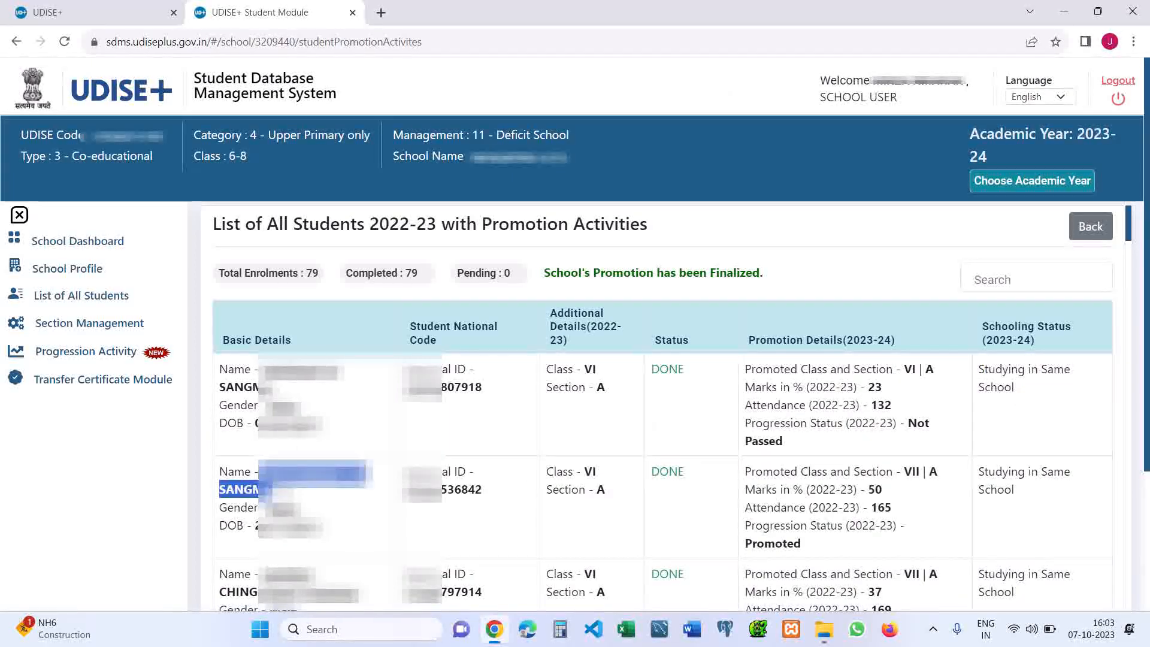
left_click(840, 542)
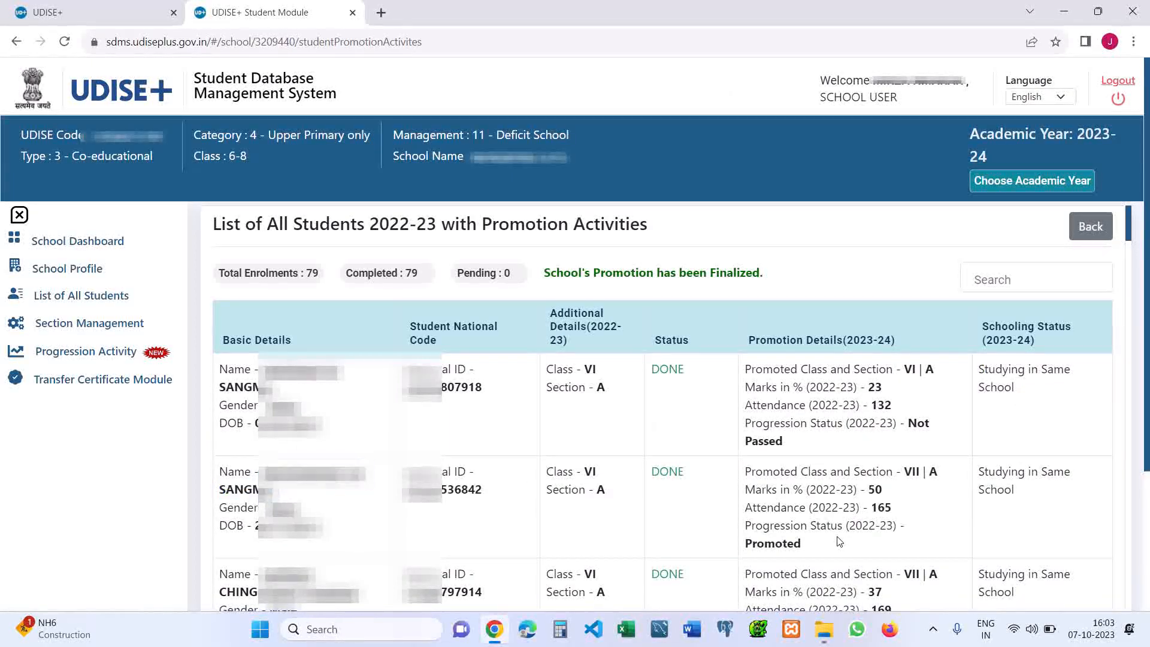
double_click(778, 542)
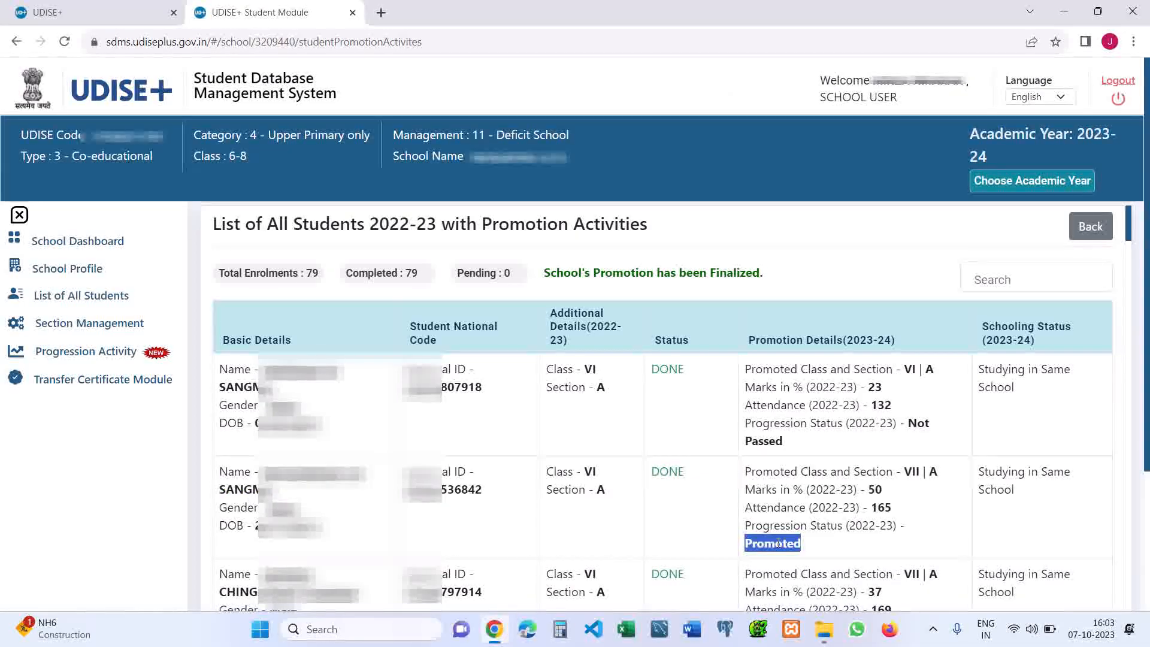
left_click(818, 548)
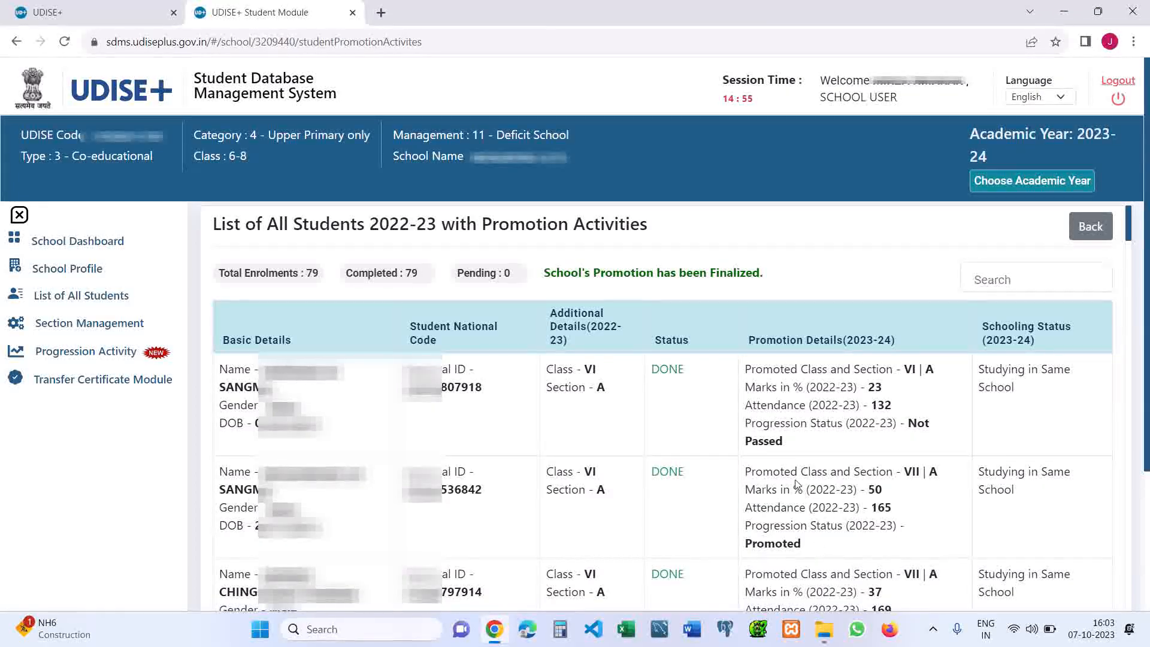
double_click(911, 472)
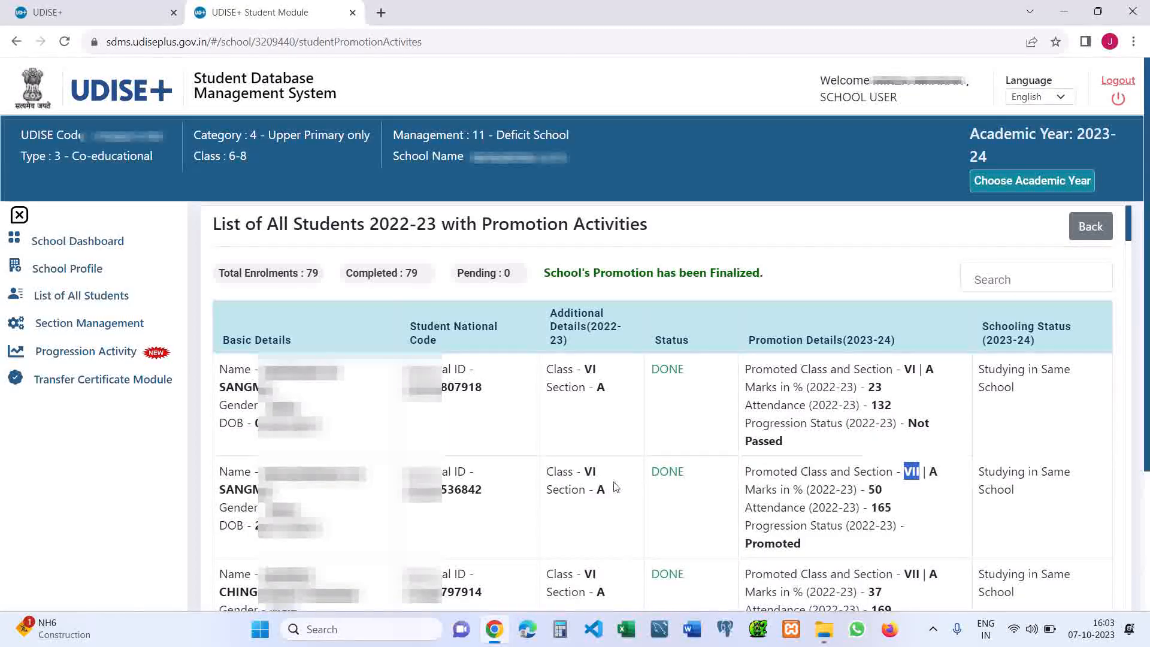
left_click(933, 473)
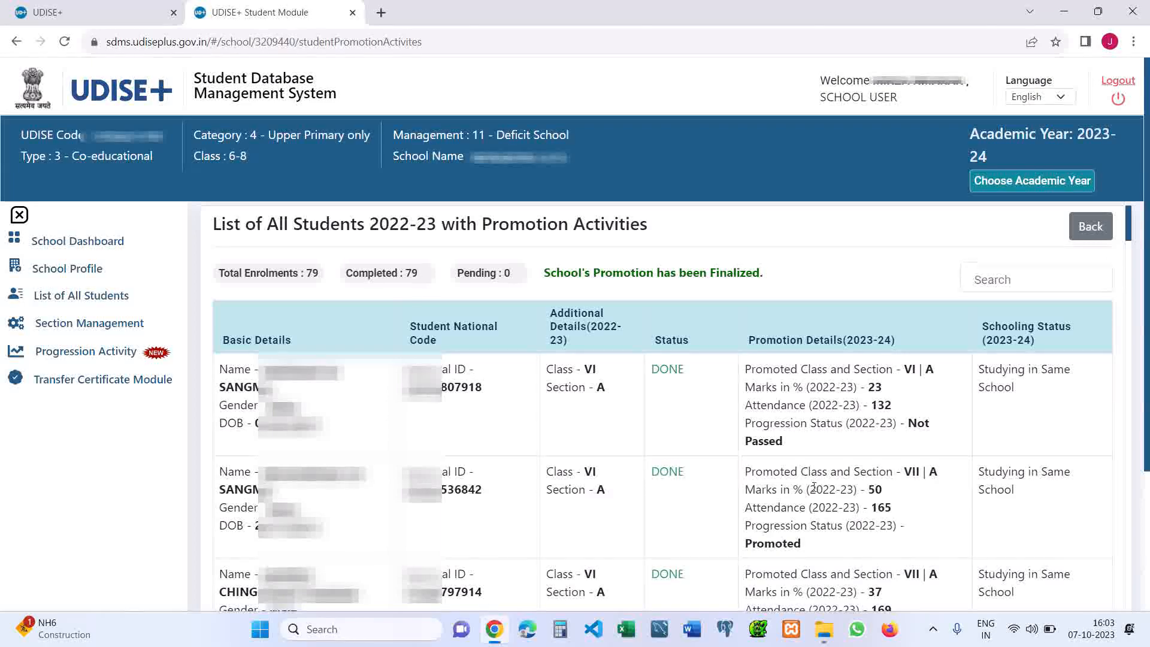
double_click(881, 508)
left_click(984, 472)
left_click_drag(996, 479, 1015, 491)
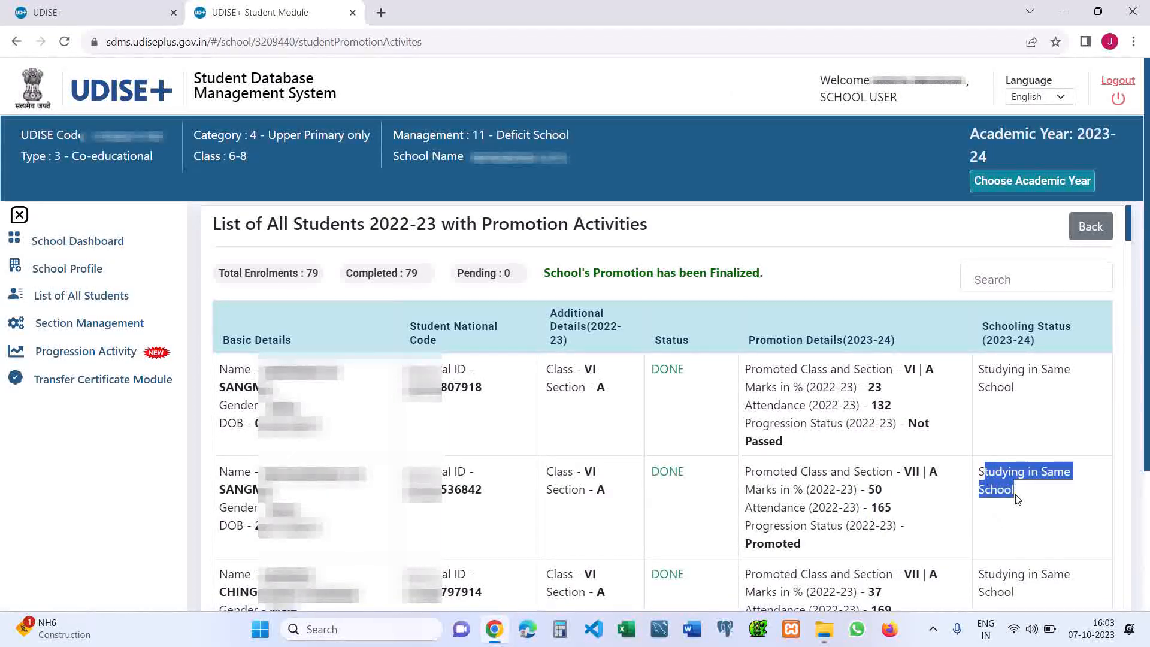
left_click(1008, 491)
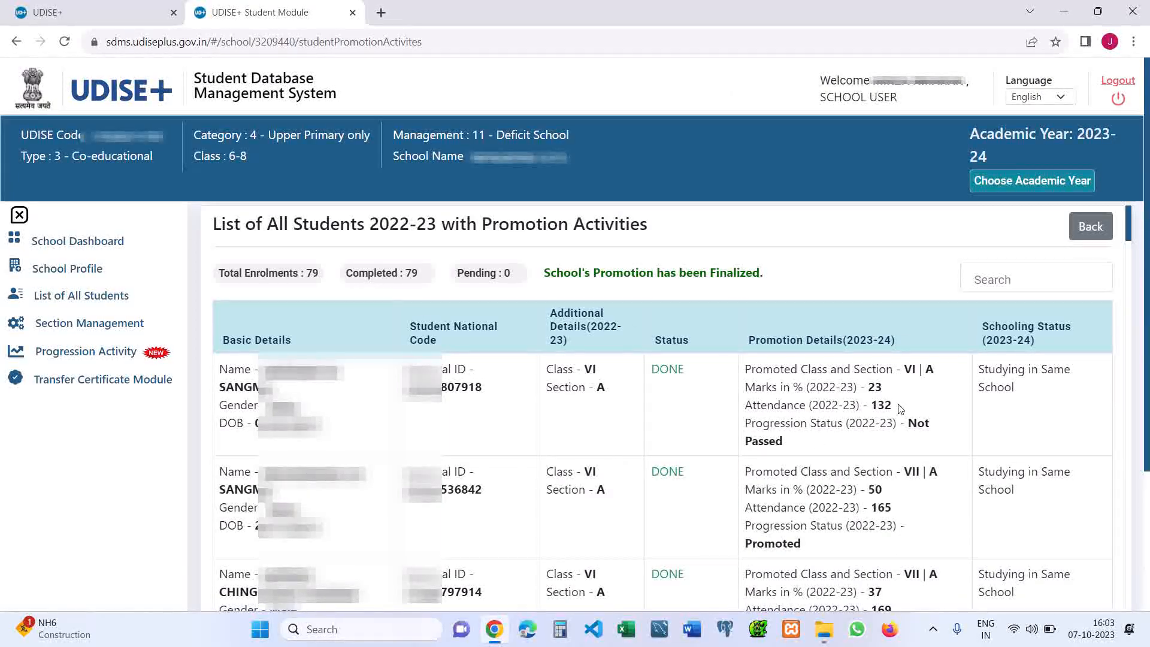
Return to the School Dashboard, open the class VI section A student list, and review the first student's entry status.
left_click(96, 246)
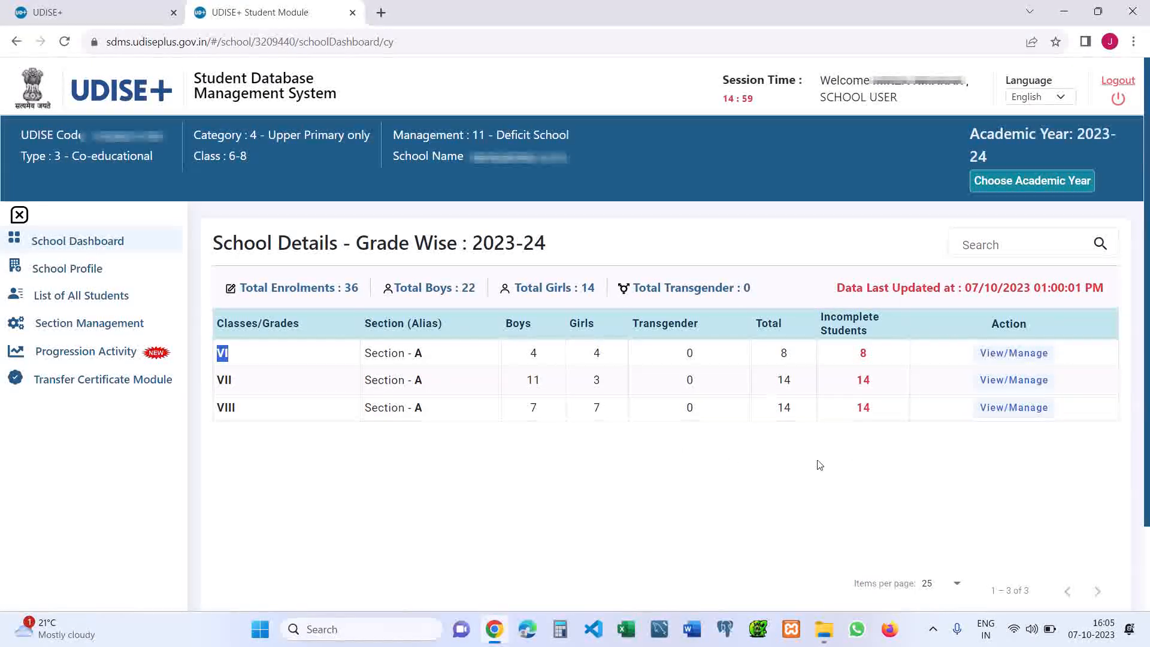
left_click(1001, 354)
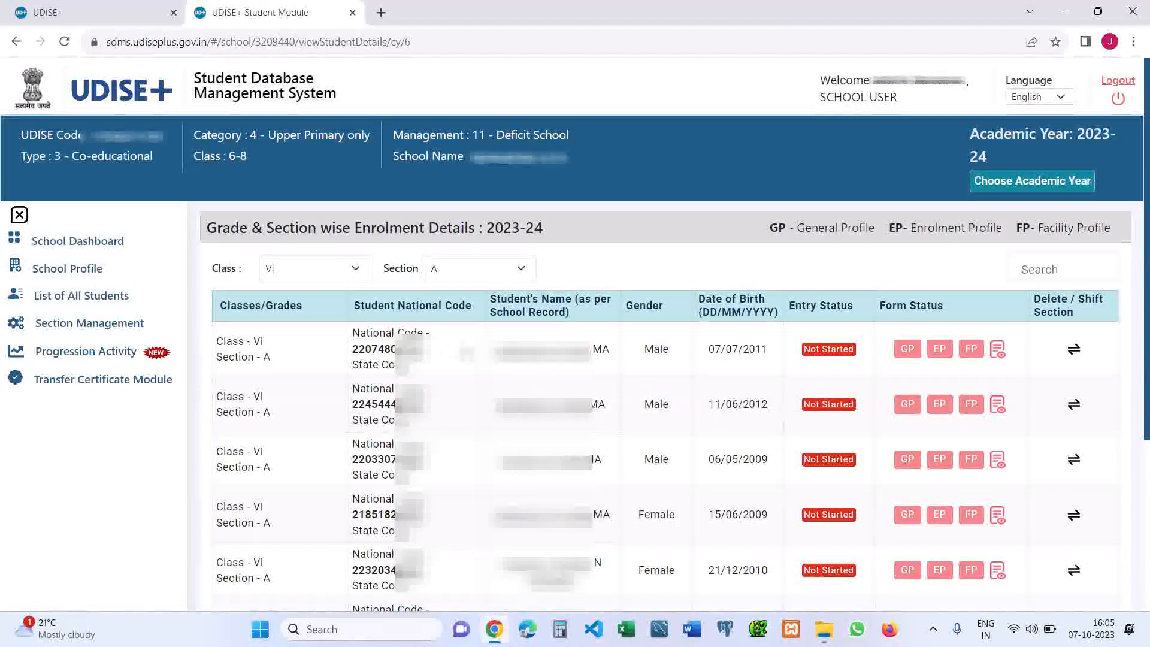
left_click_drag(495, 350, 621, 352)
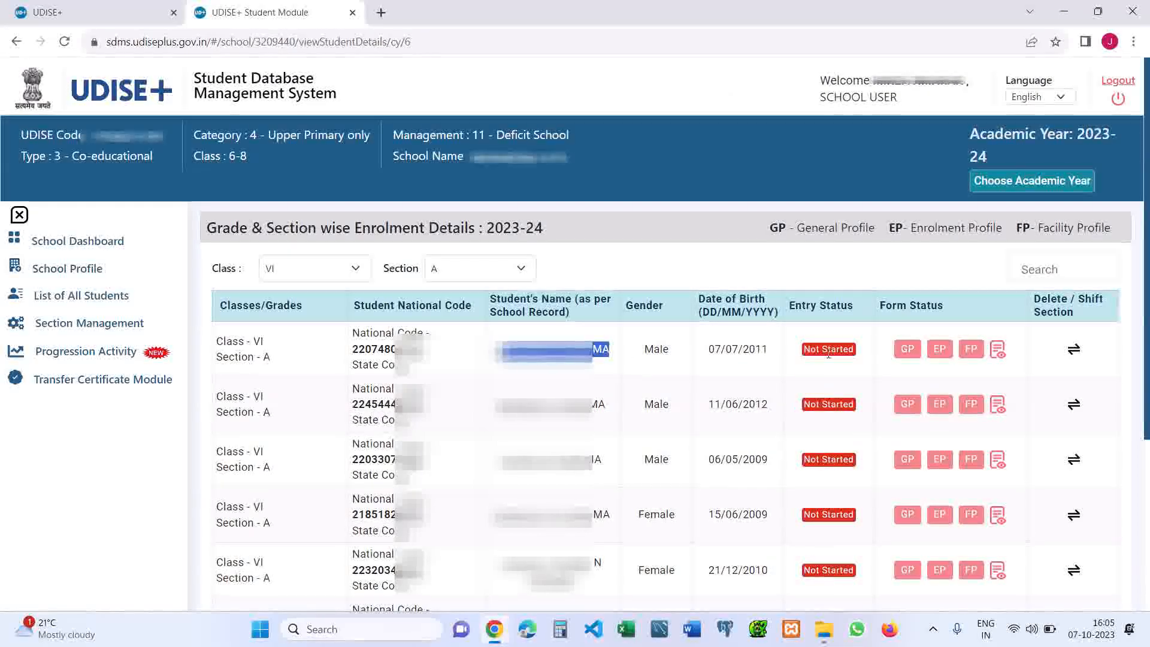
left_click(827, 309)
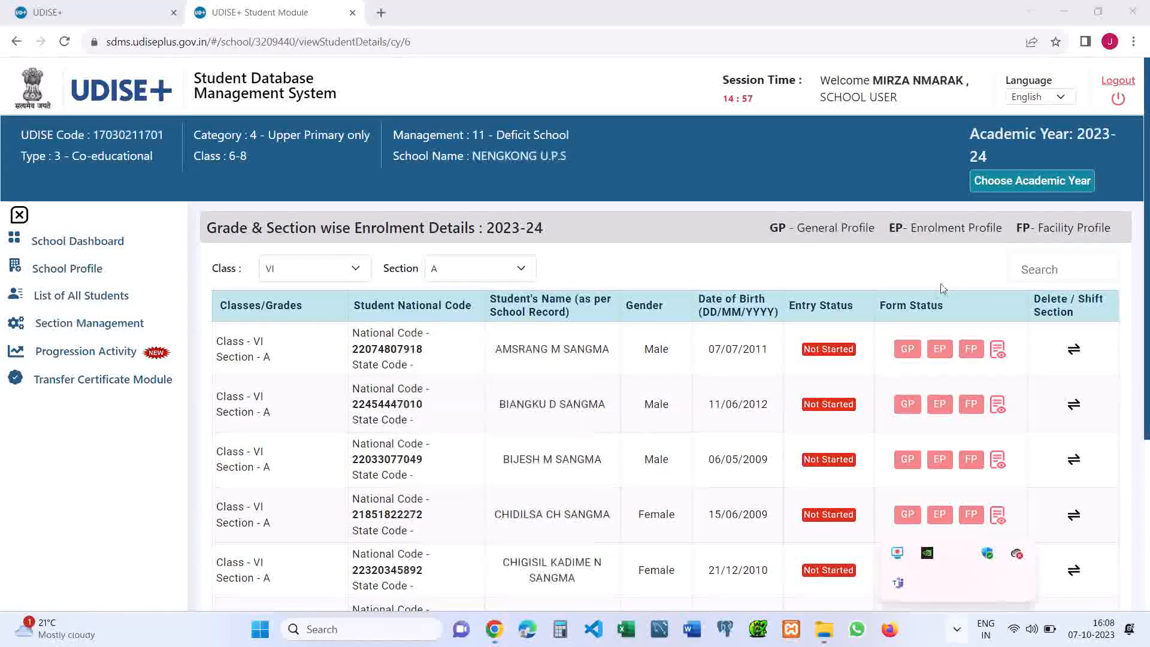
left_click(945, 286)
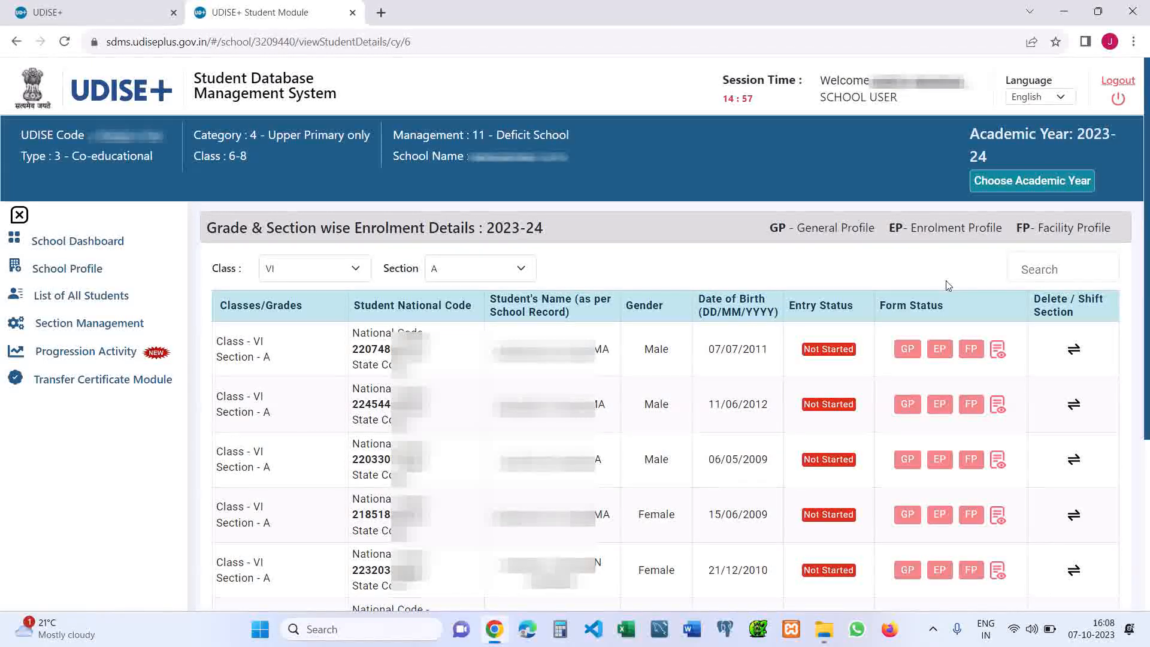
Open the first student's General Profile form, view the Age Matrix for the date of birth, and close the matrix.
left_click(907, 350)
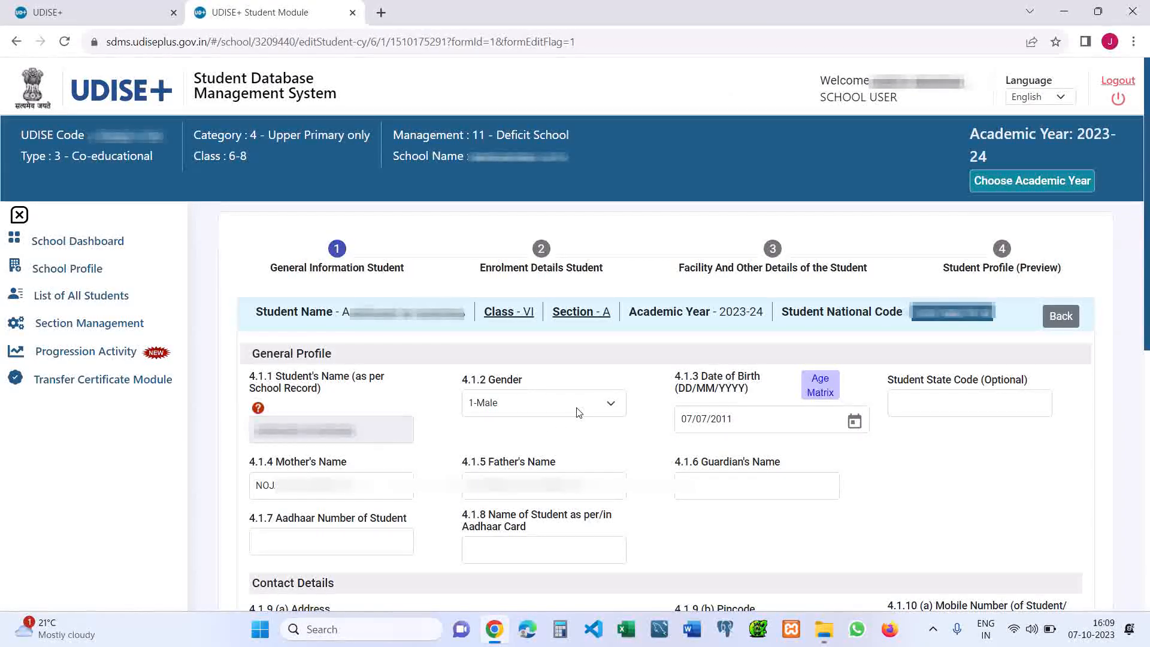
left_click(818, 388)
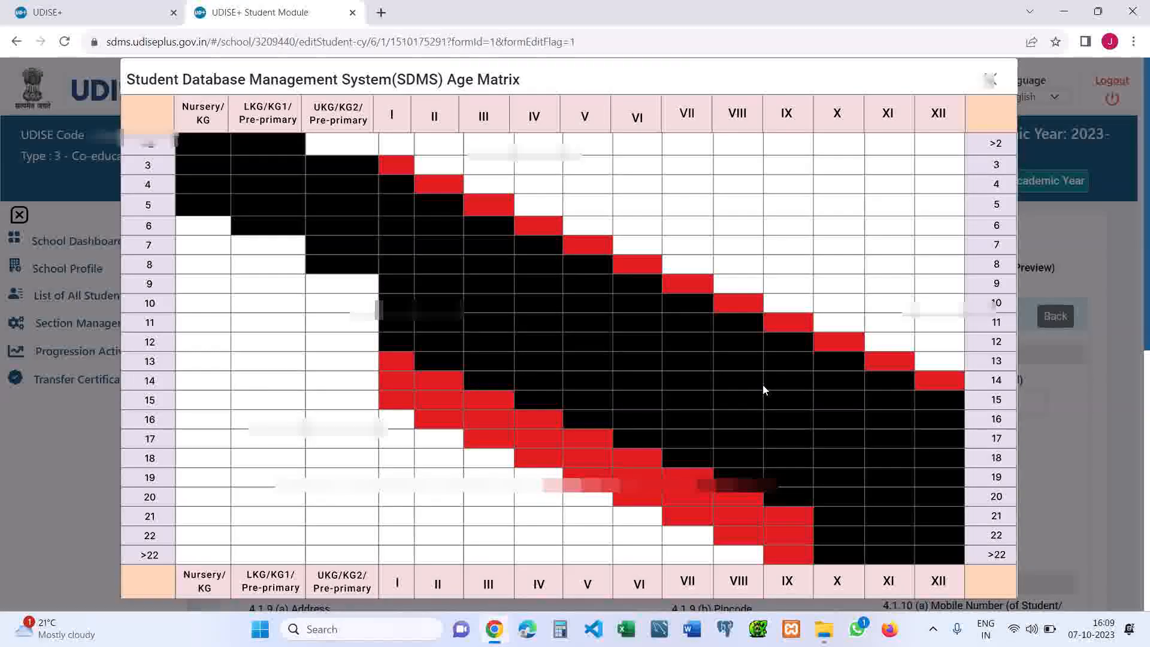
left_click(991, 81)
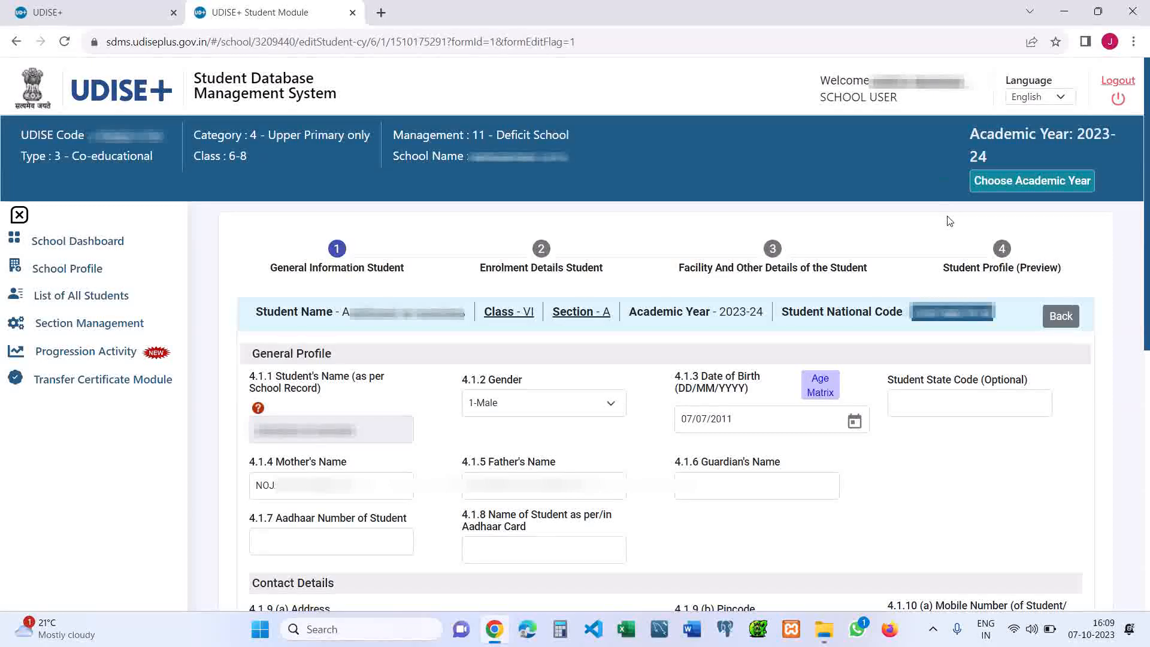
Check the Student State Code, Aadhaar Number and Name as per Aadhaar Card fields in the General Profile.
left_click(950, 413)
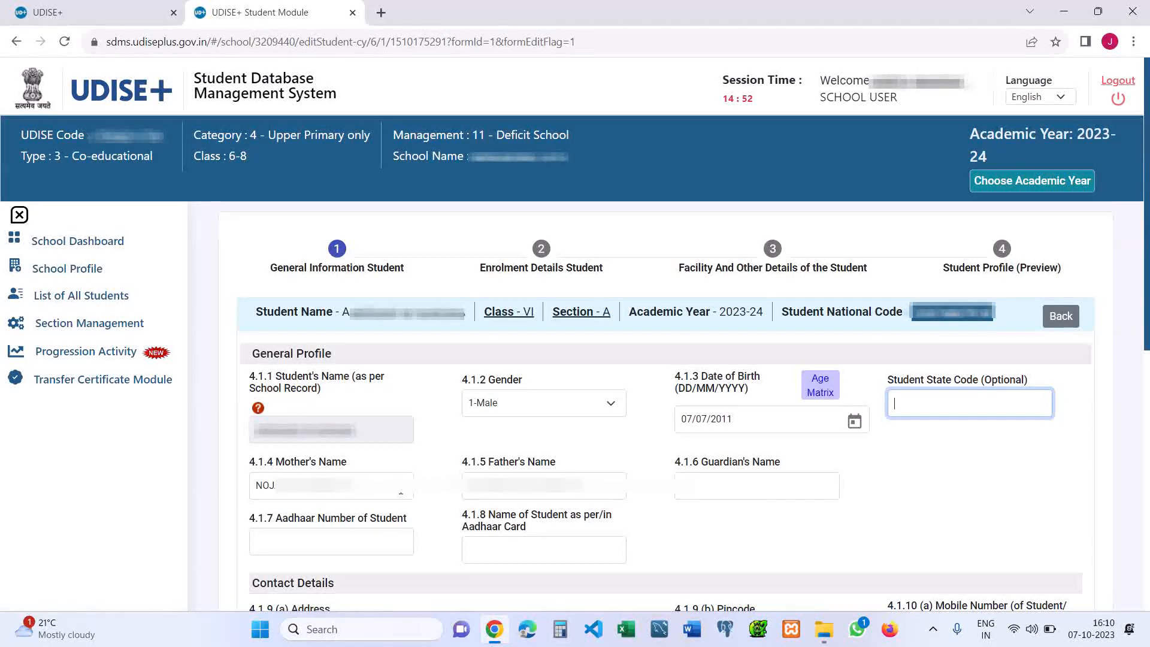
left_click(307, 546)
left_click_drag(1147, 342, 1147, 369)
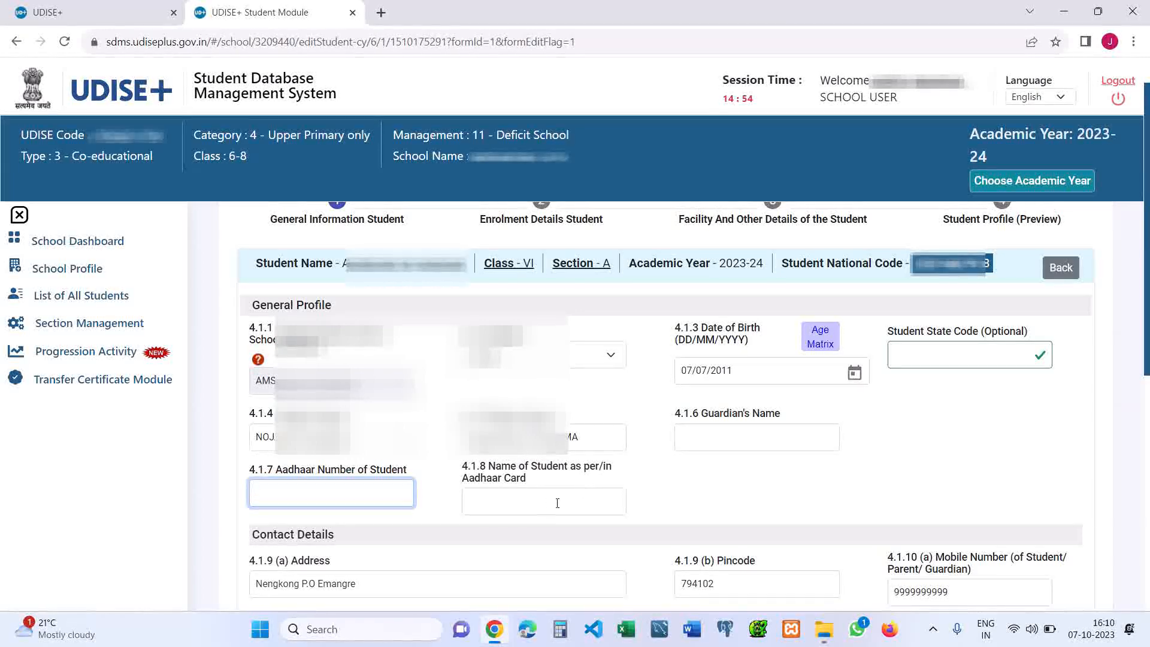
left_click(539, 504)
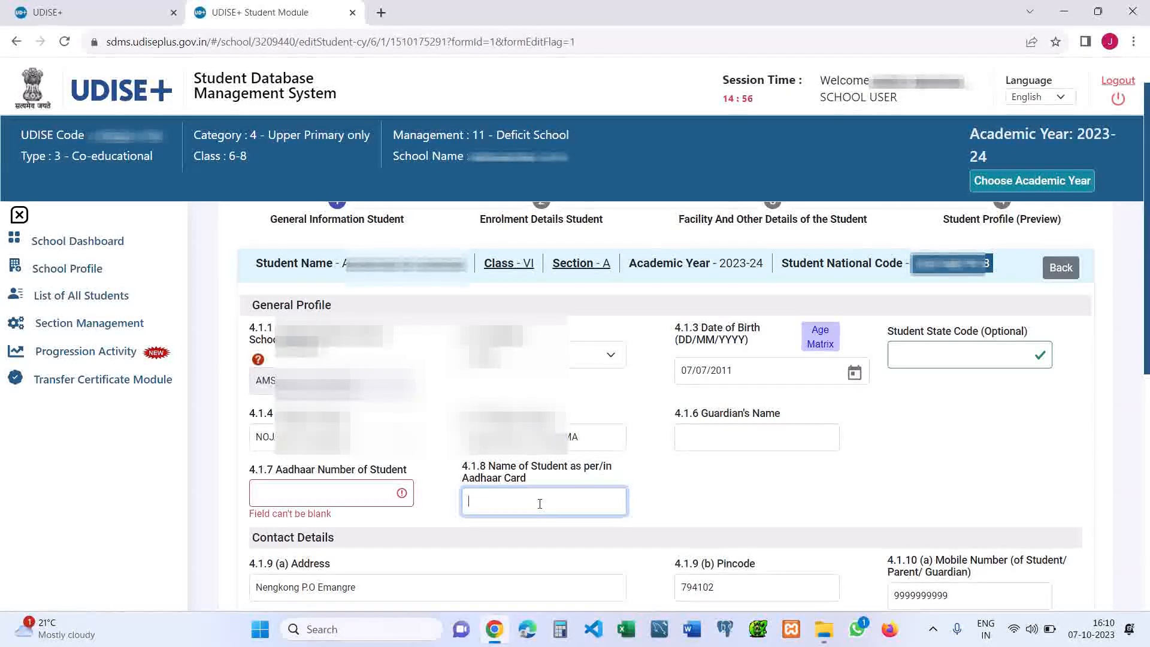
left_click(751, 498)
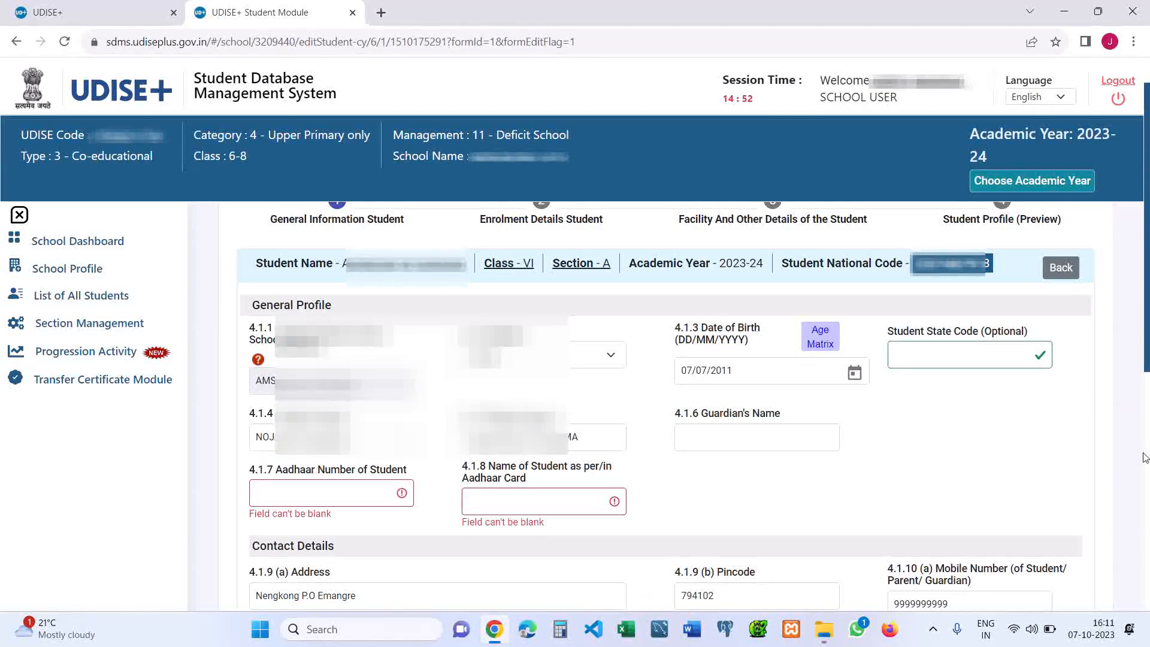
Check the Address, Pincode, Mobile Number and Contact email-id fields in the student's Contact Details.
scroll(1145, 458, "down", 2)
scroll(665, 408, "down", 5)
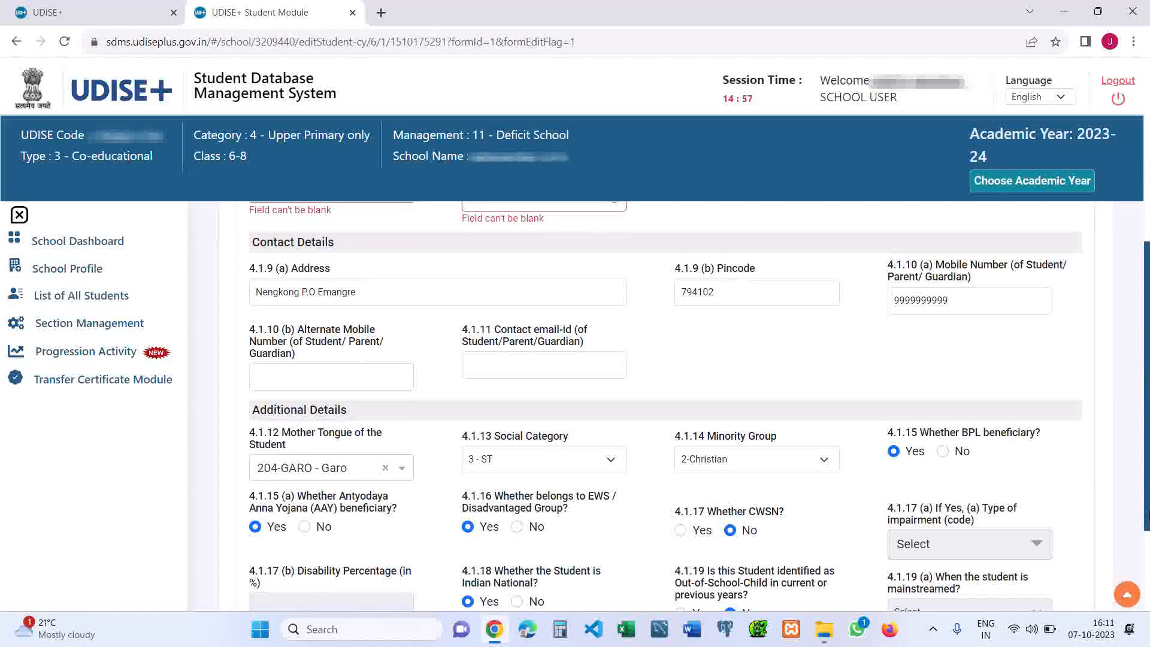
left_click(595, 287)
left_click(742, 284)
left_click(981, 300)
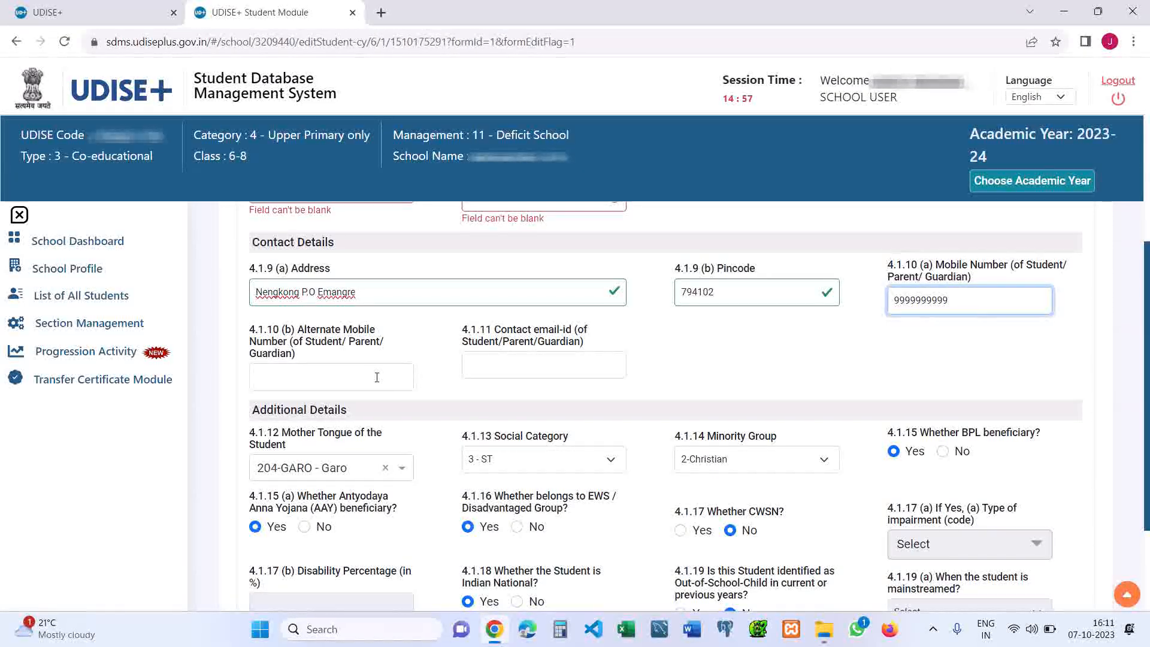
left_click(520, 376)
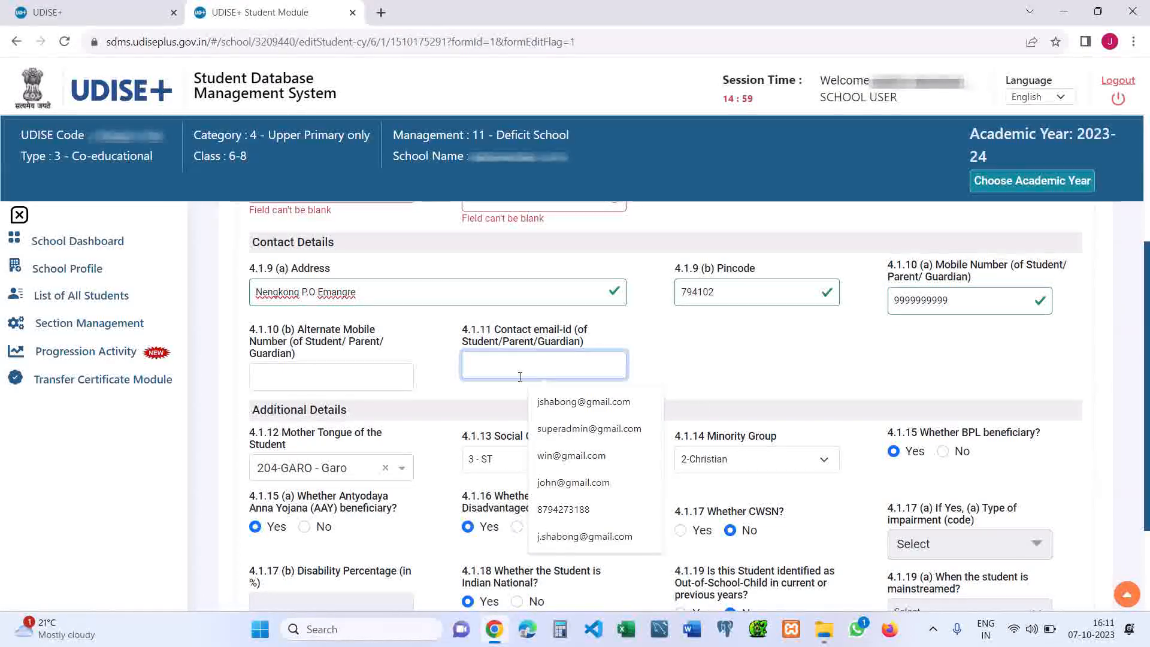
left_click(844, 386)
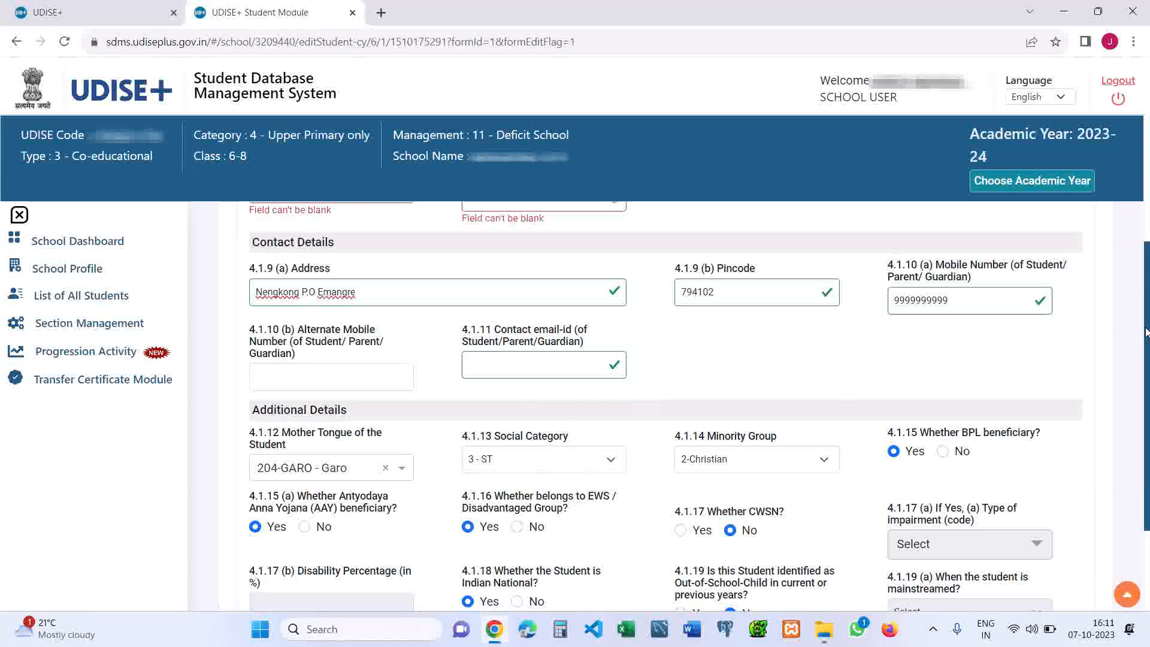
Answer Yes to the Out-of-School-Child question in Additional Details and check the field for when the student is mainstreamed.
scroll(1145, 332, "down", 2)
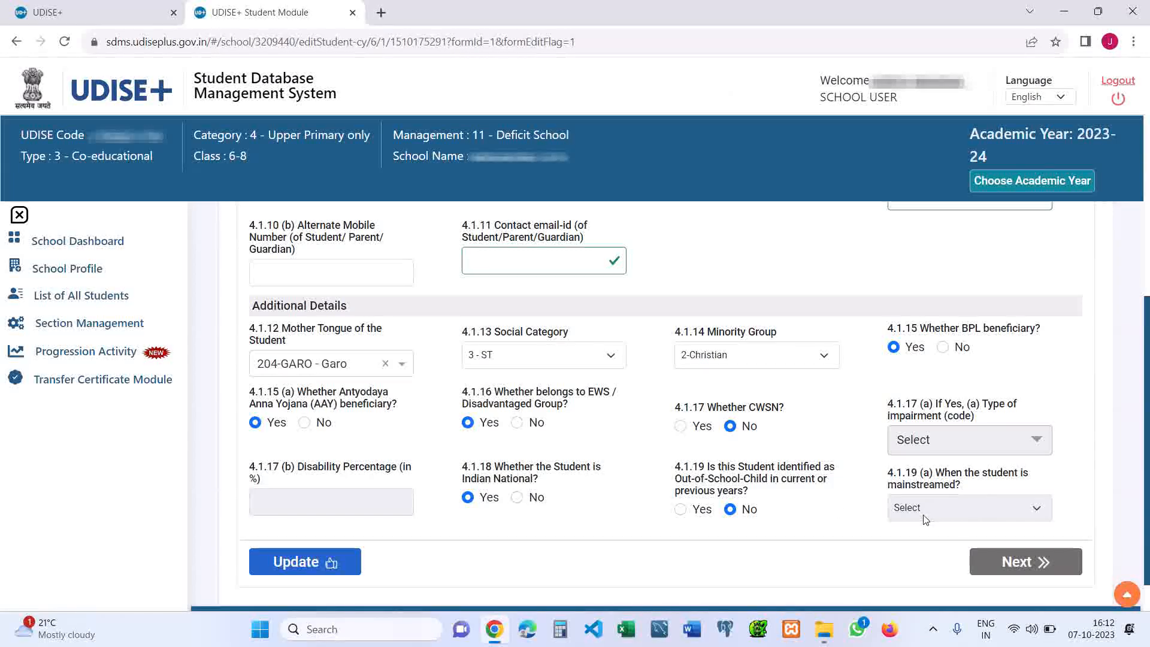
left_click(681, 510)
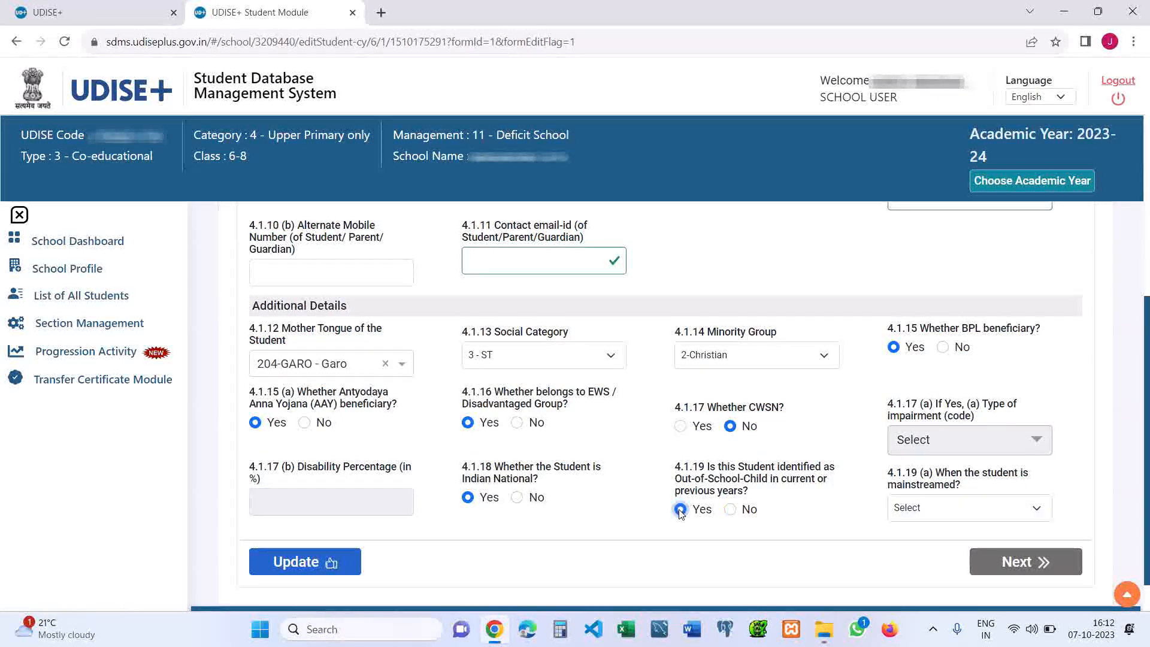
left_click(941, 515)
left_click(817, 512)
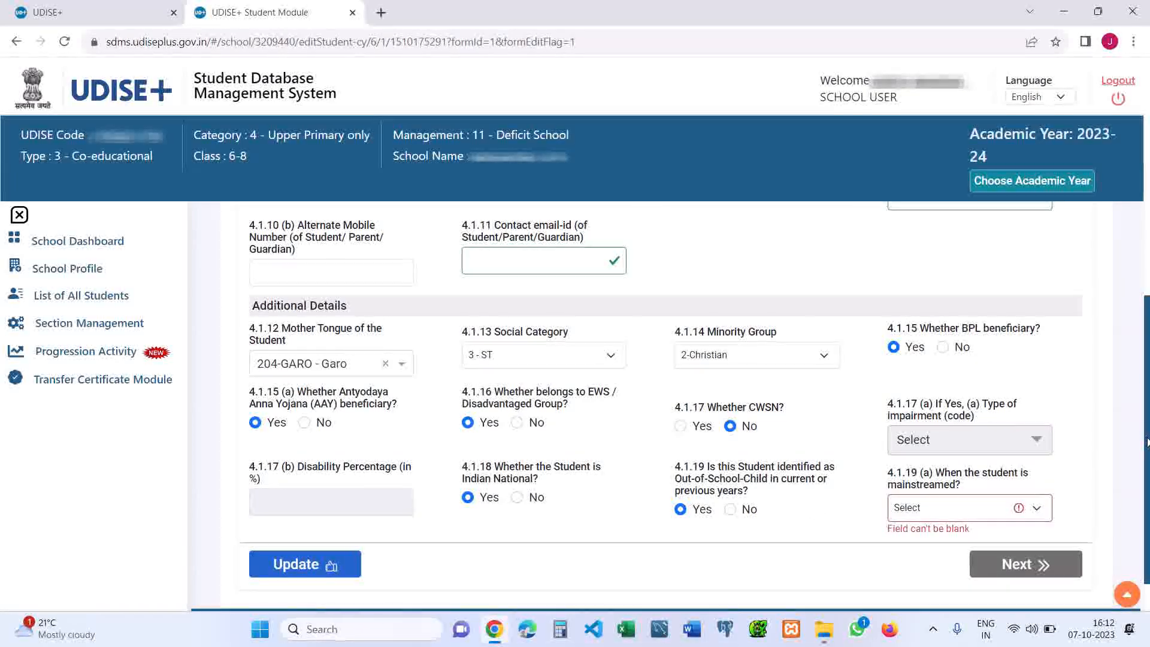
Open the Enrolment Details form and check the admission number, class roll number and Medium of Instruction options.
scroll(1146, 442, "up", 2)
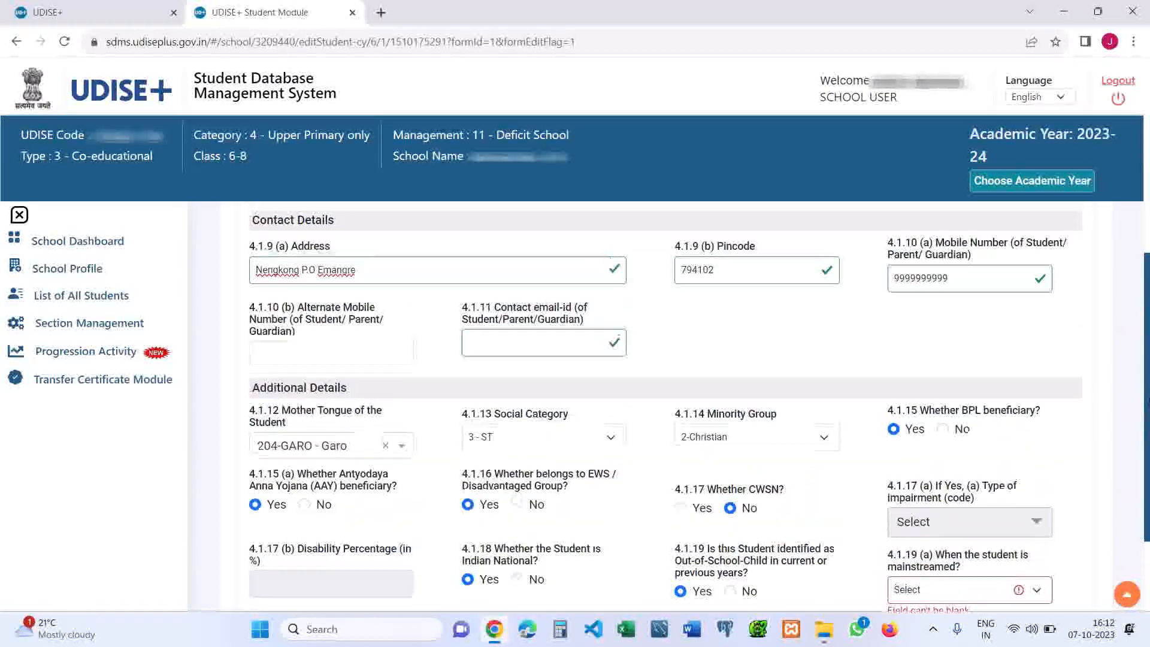
scroll(1147, 442, "up", 5)
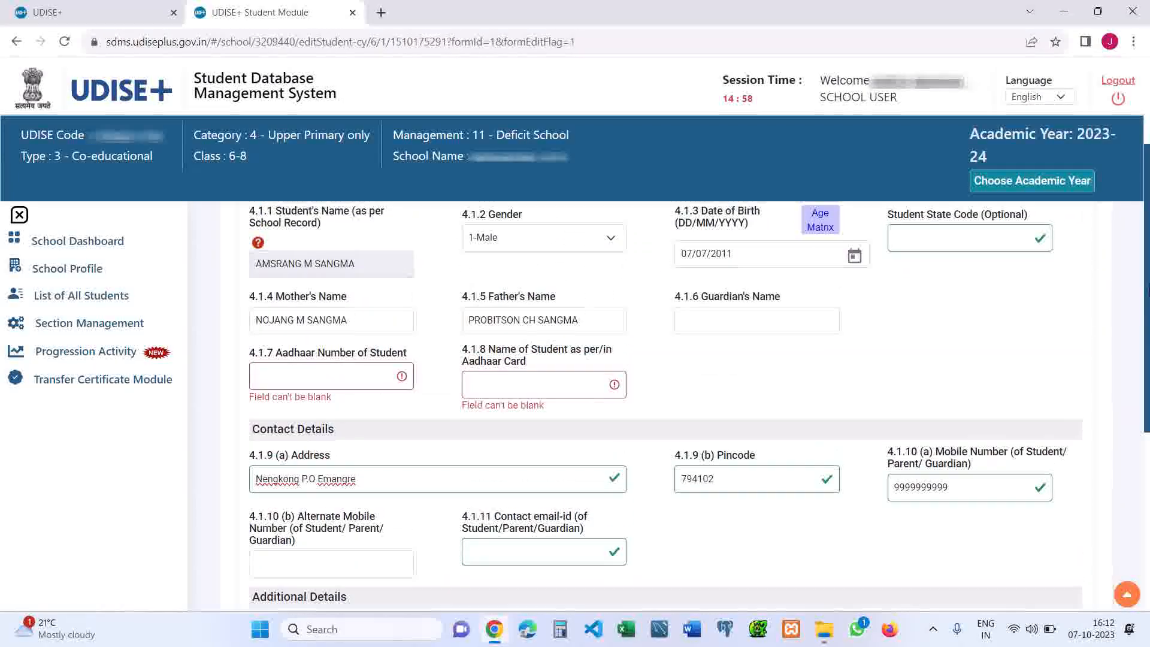
scroll(1147, 442, "up", 1)
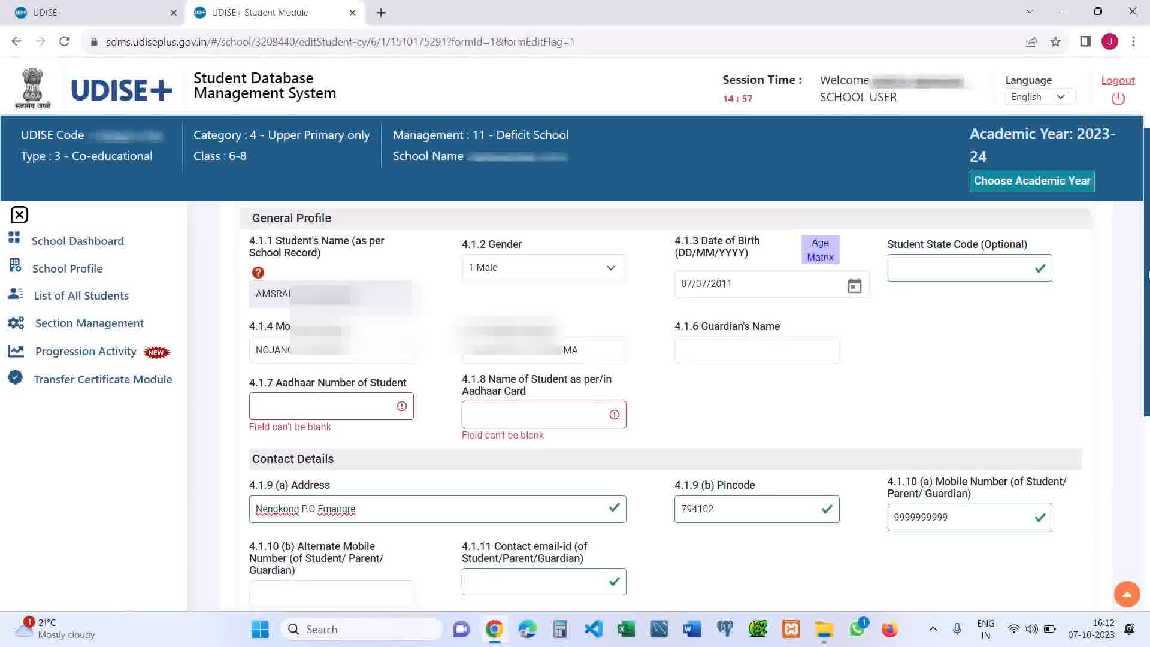
scroll(570, 548, "down", 6)
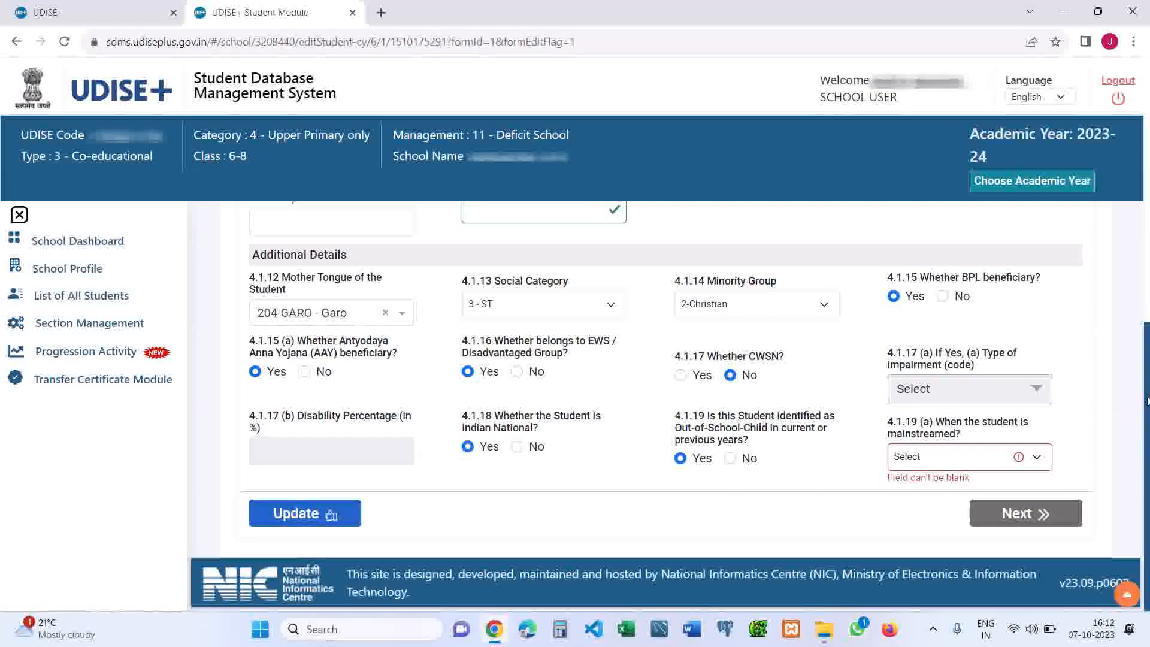
left_click_drag(1146, 400, 1143, 134)
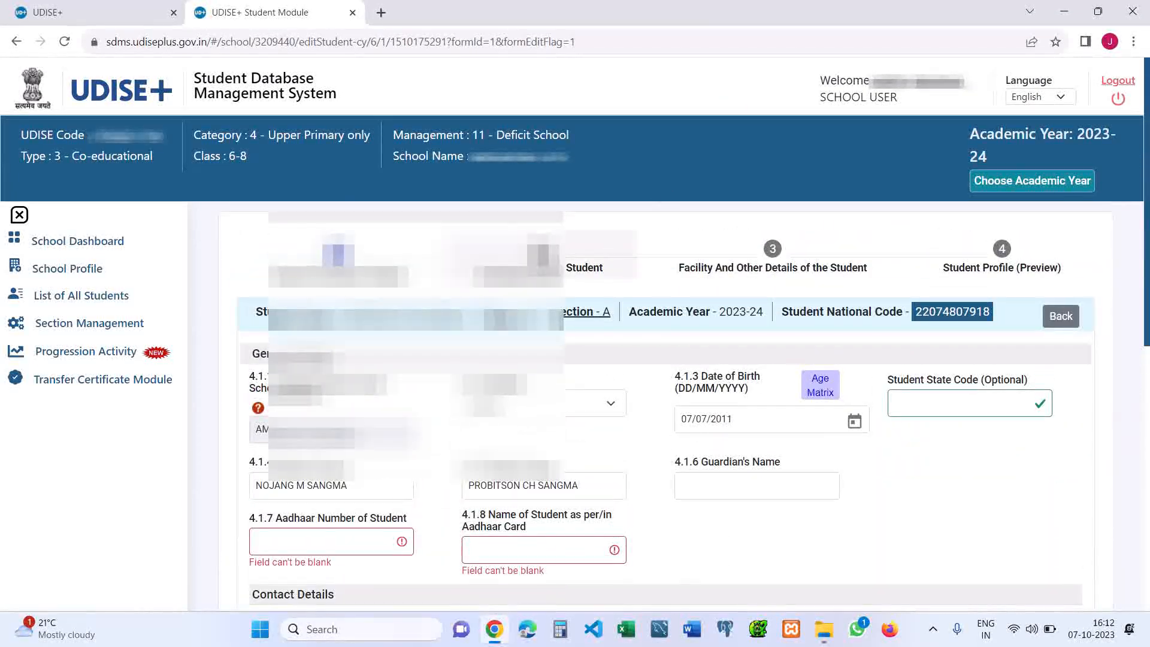
left_click(545, 257)
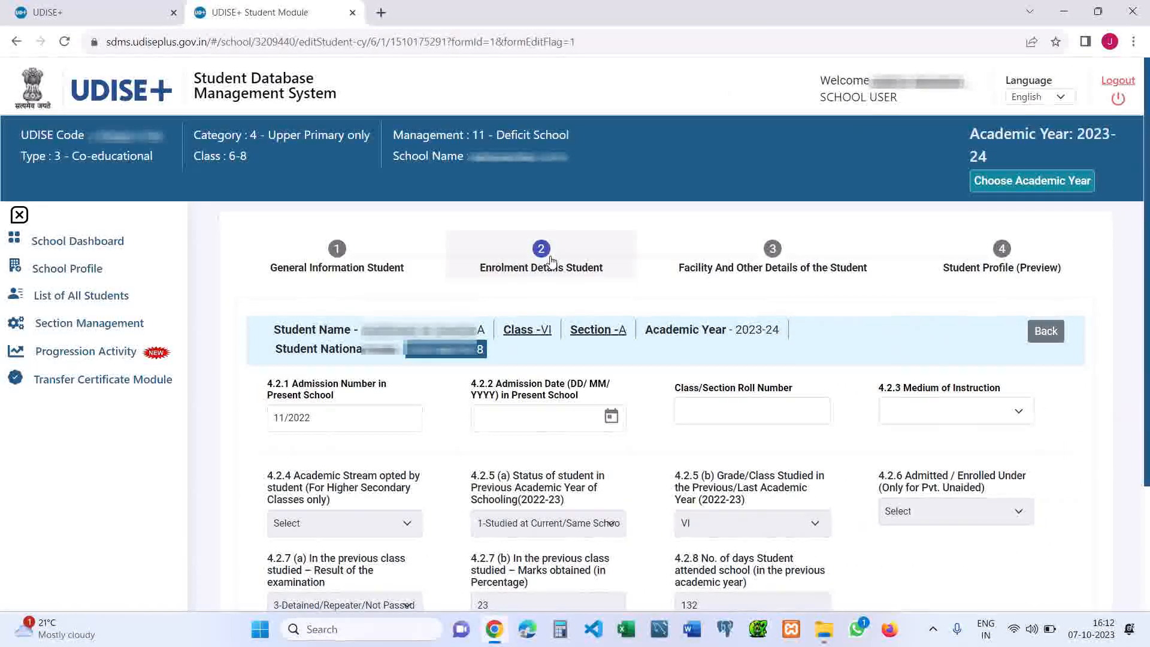
left_click(402, 423)
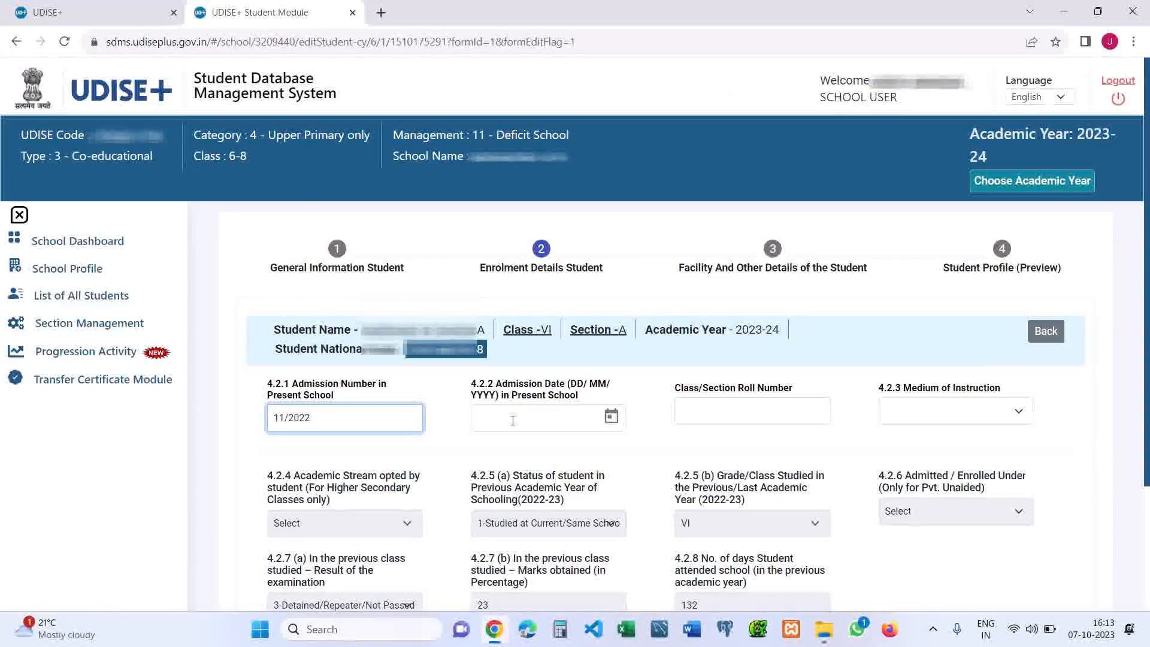
left_click(736, 417)
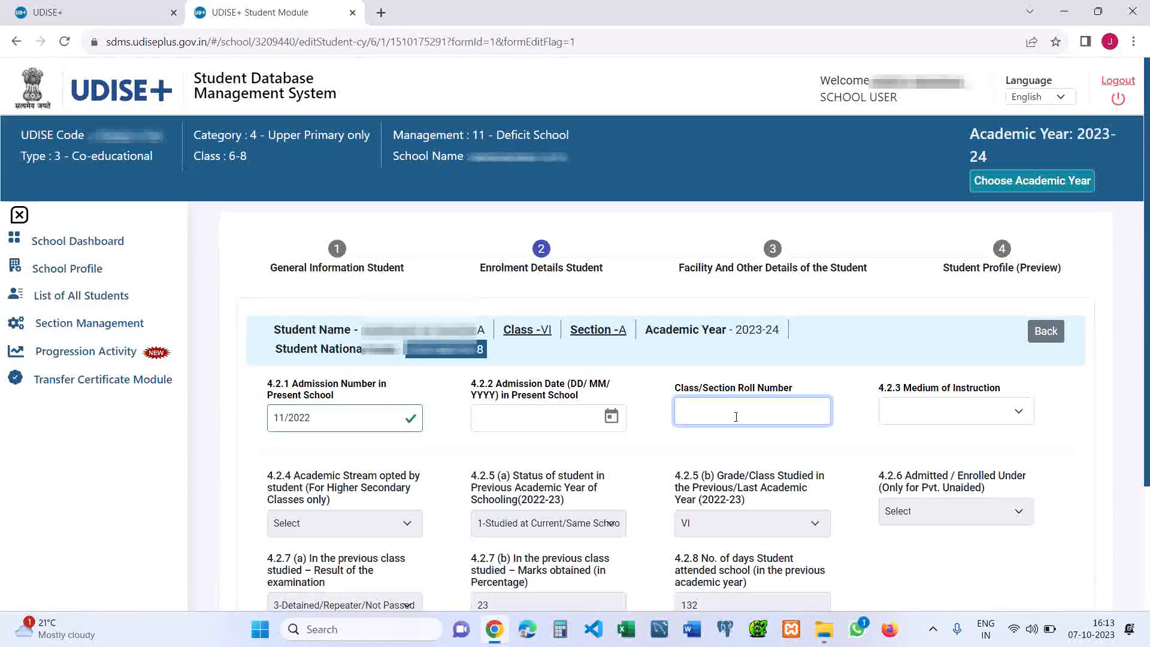
left_click(951, 411)
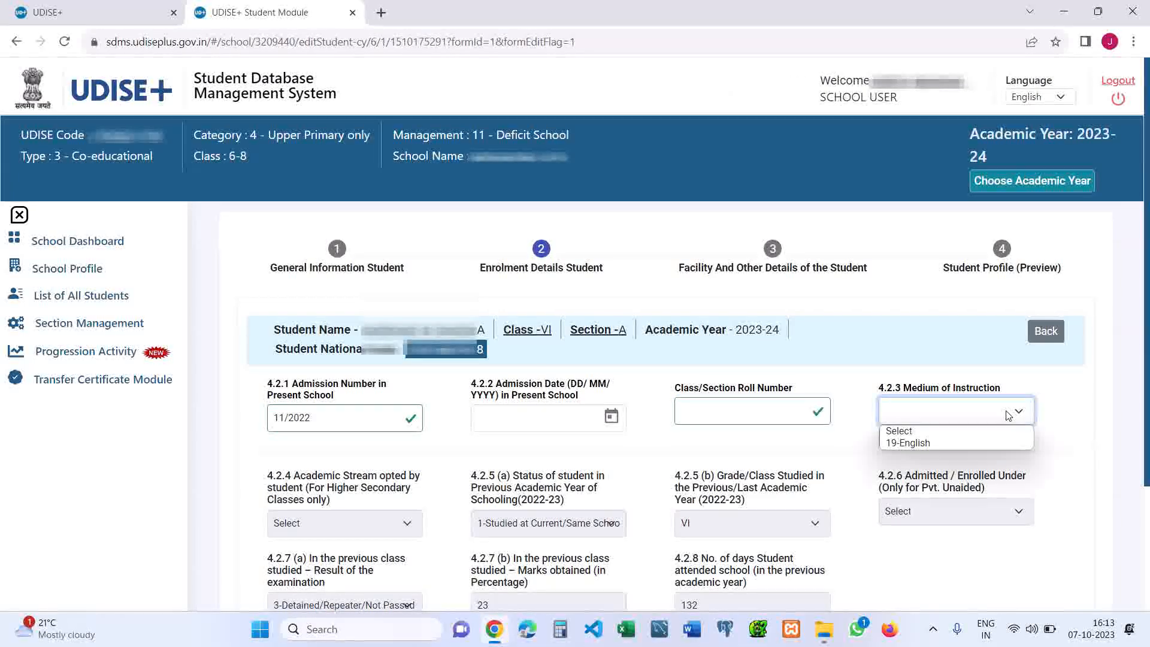
scroll(1146, 369, "down", 3)
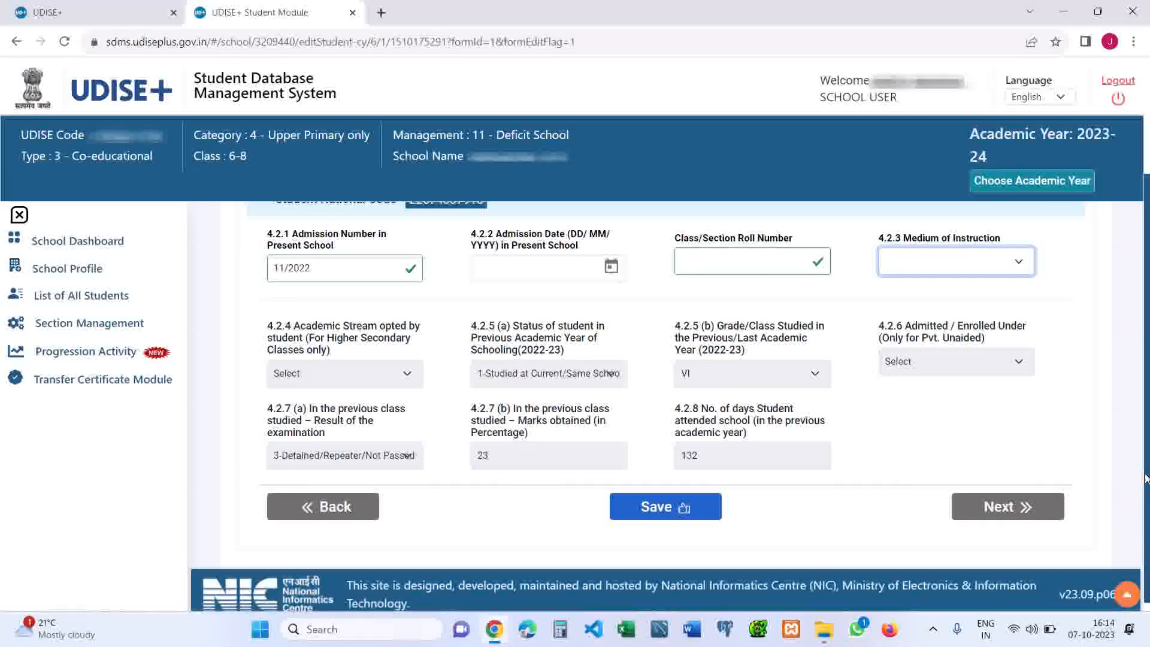
Open the Facility and Other Details form, check the facility choices under Yes, and answer No to facilities provided.
scroll(1148, 472, "up", 2)
left_click(732, 245)
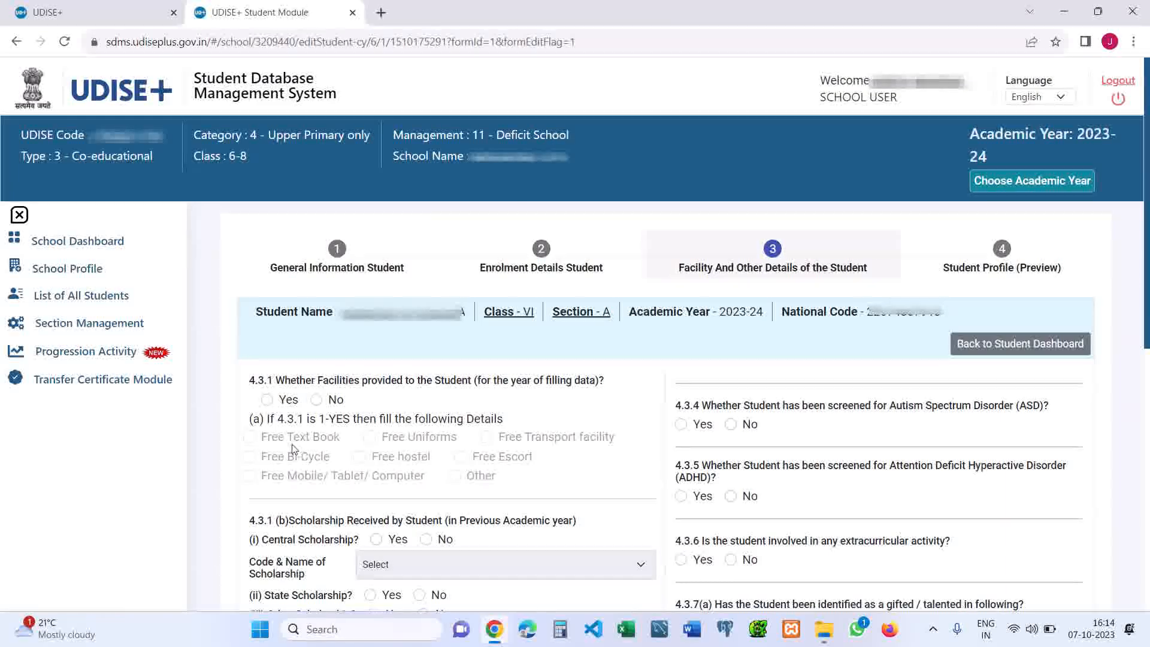
left_click(267, 399)
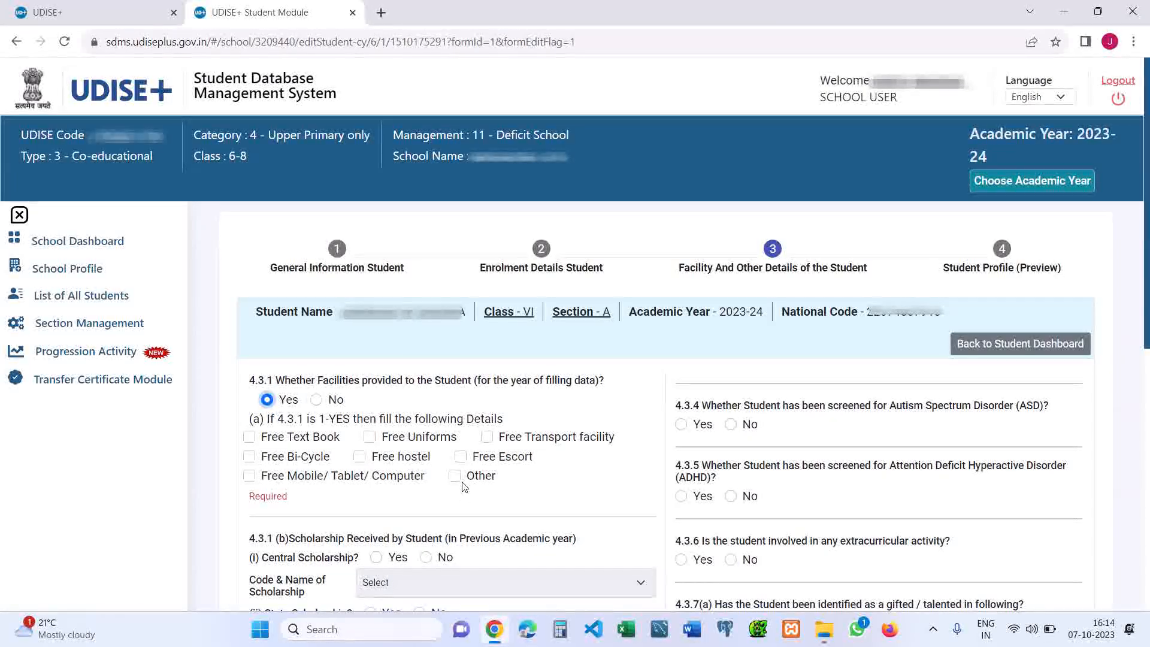
left_click(315, 400)
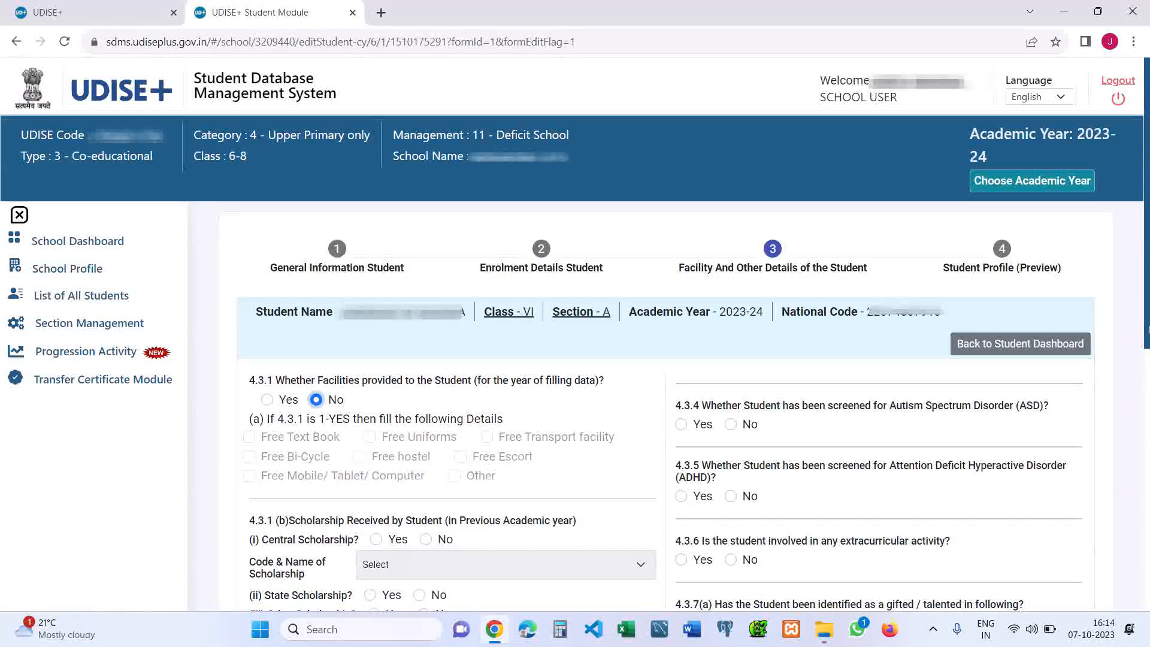
Examine the scholarship, CWSN facilities, disability screening, extracurricular activity, gifted/talented, NCC/NSS and digital device questions in the facility form.
scroll(1147, 351, "down", 3)
scroll(1147, 351, "down", 3)
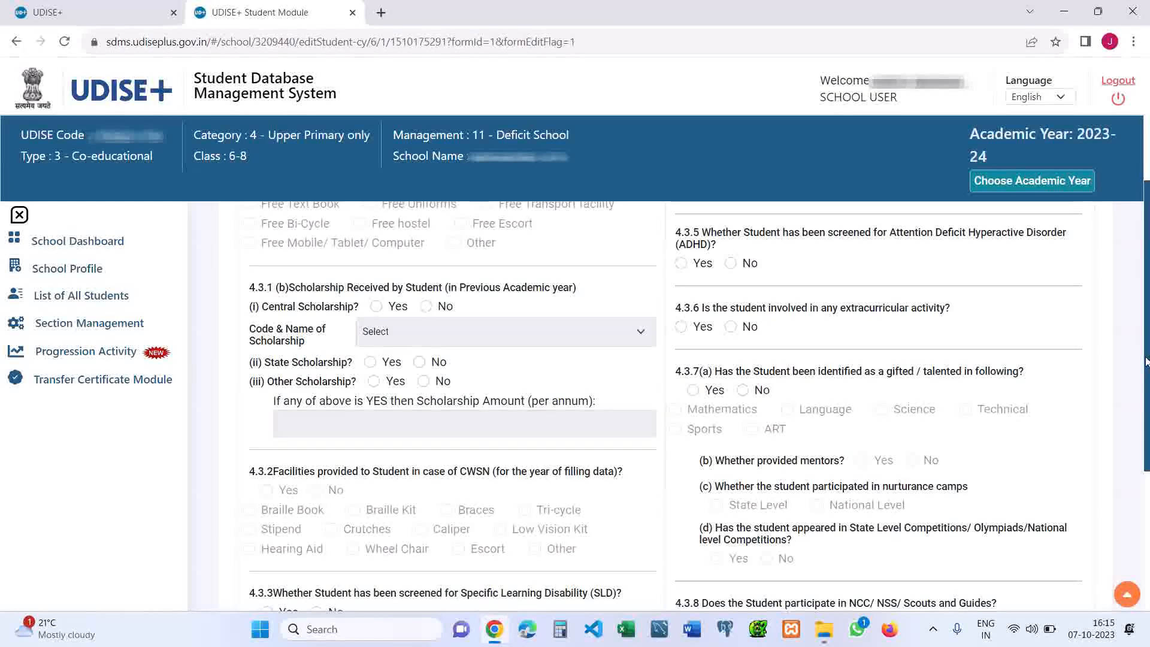
scroll(304, 479, "down", 1)
scroll(333, 395, "down", 1)
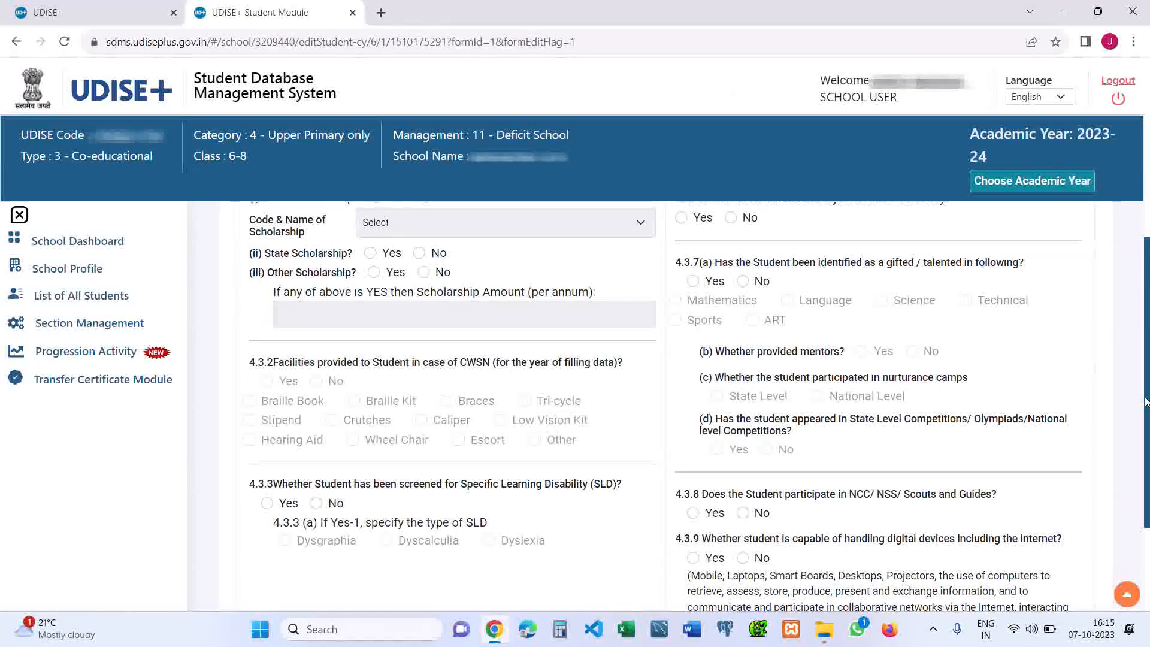
scroll(800, 353, "up", 5)
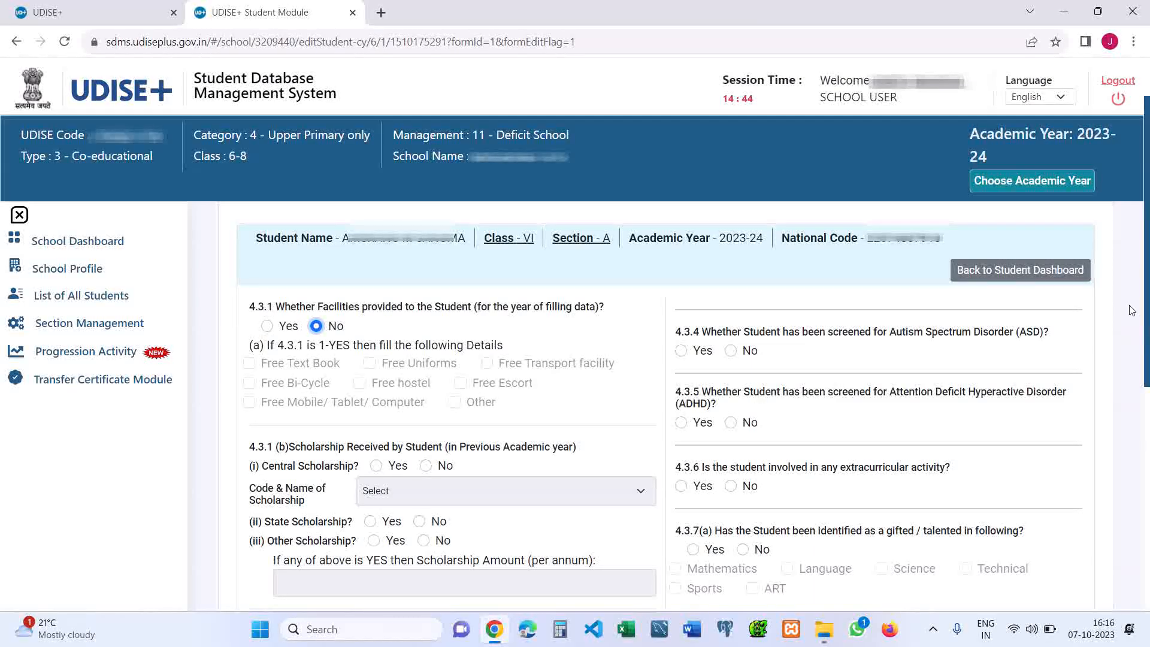
scroll(1130, 312, "down", 2)
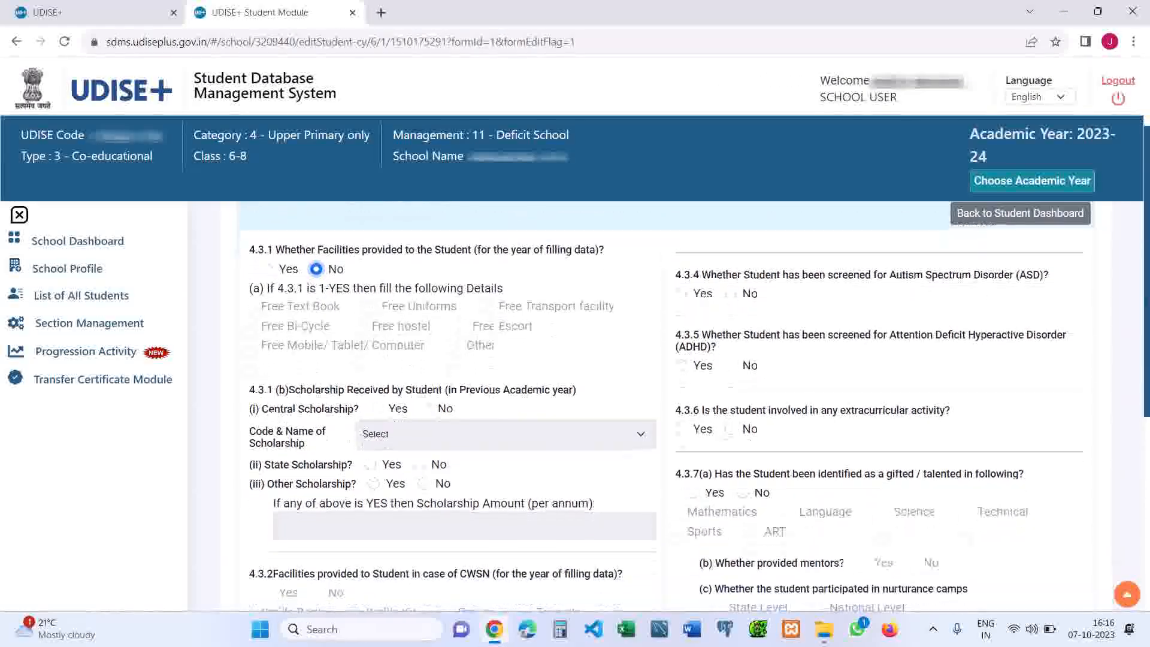
scroll(856, 238, "down", 1)
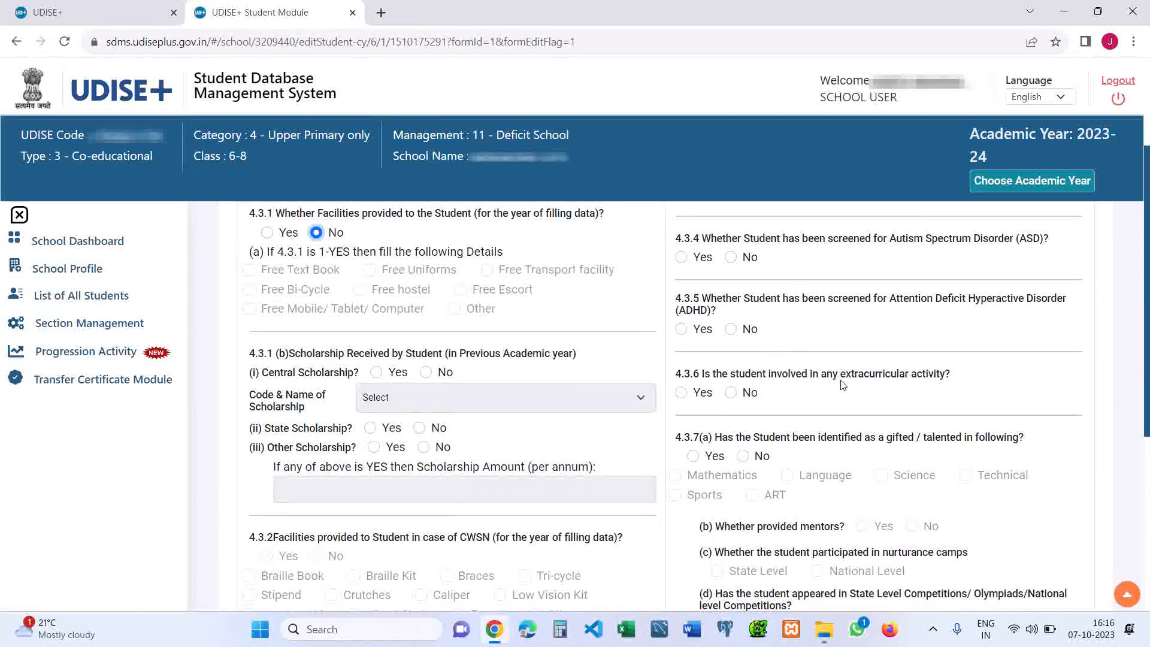
scroll(1080, 401, "down", 2)
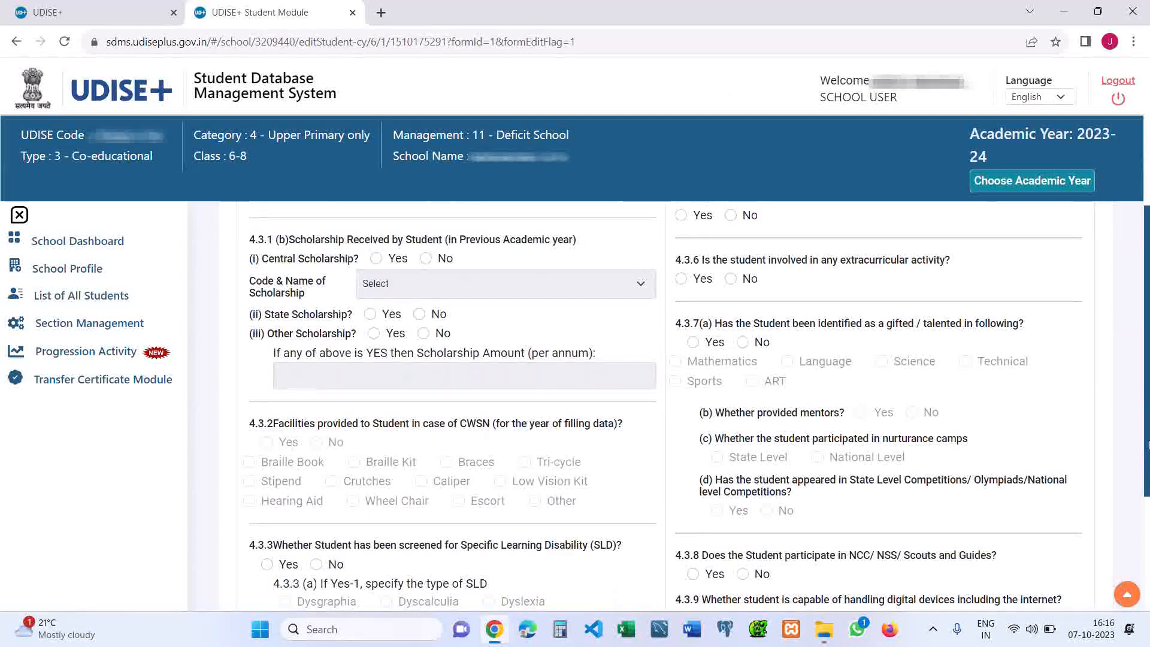
scroll(919, 272, "down", 1)
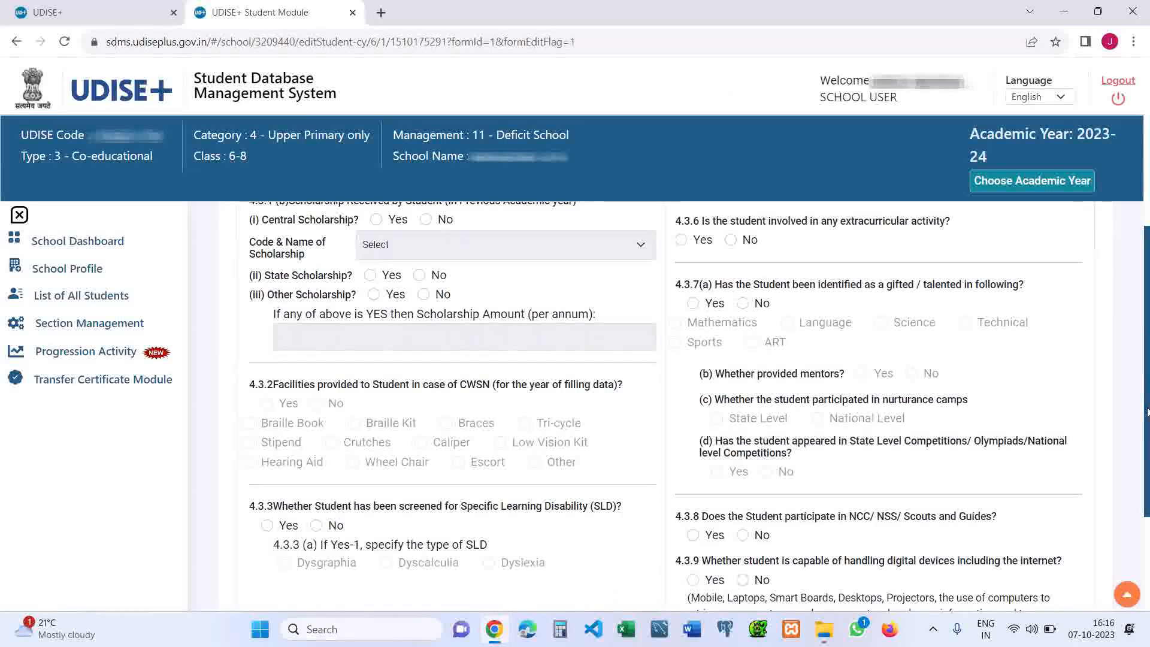
scroll(1146, 412, "down", 3)
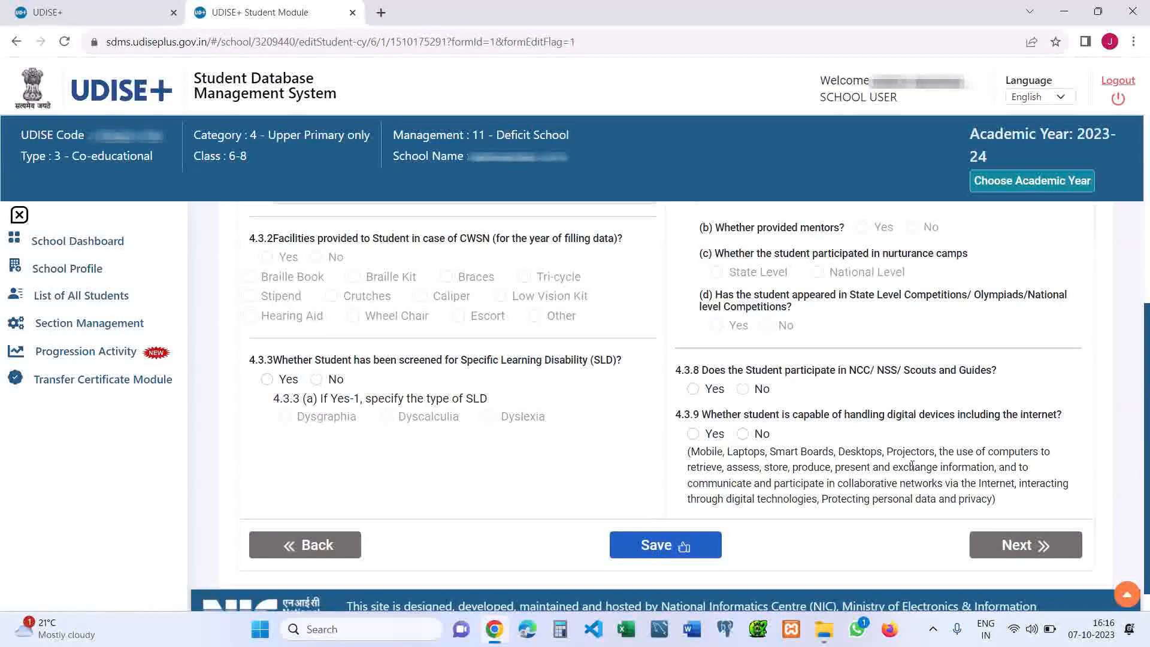
Open the Student Profile preview and review the student's details through to the end of the facility section.
left_click_drag(1146, 381, 1145, 81)
left_click(994, 257)
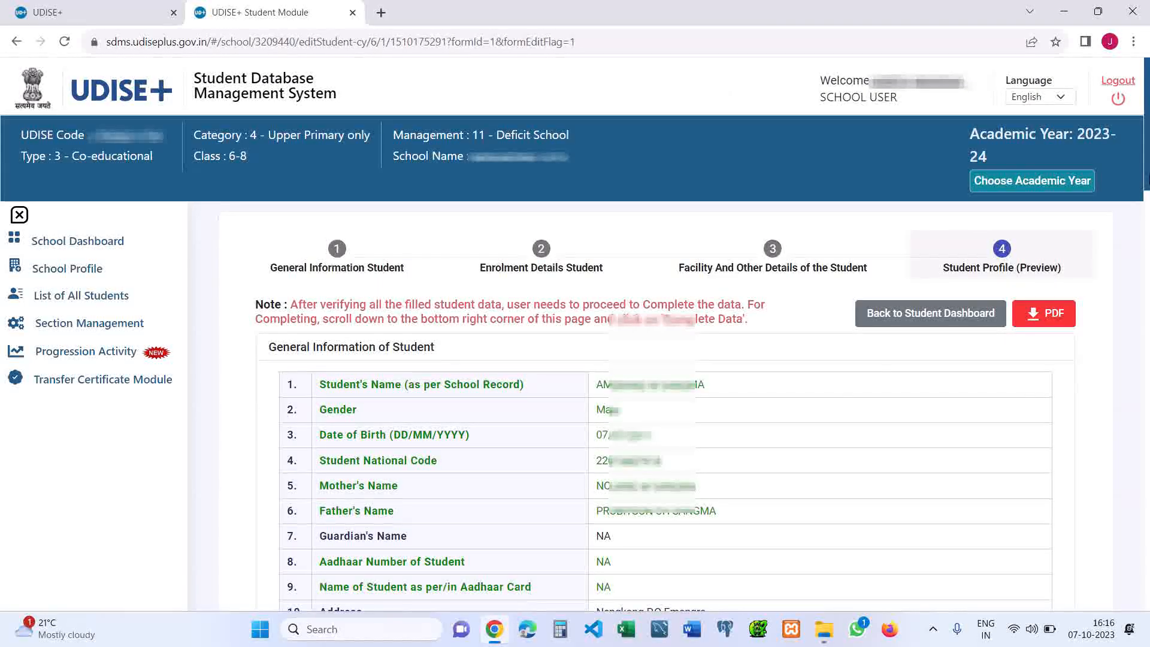
scroll(664, 407, "down", 5)
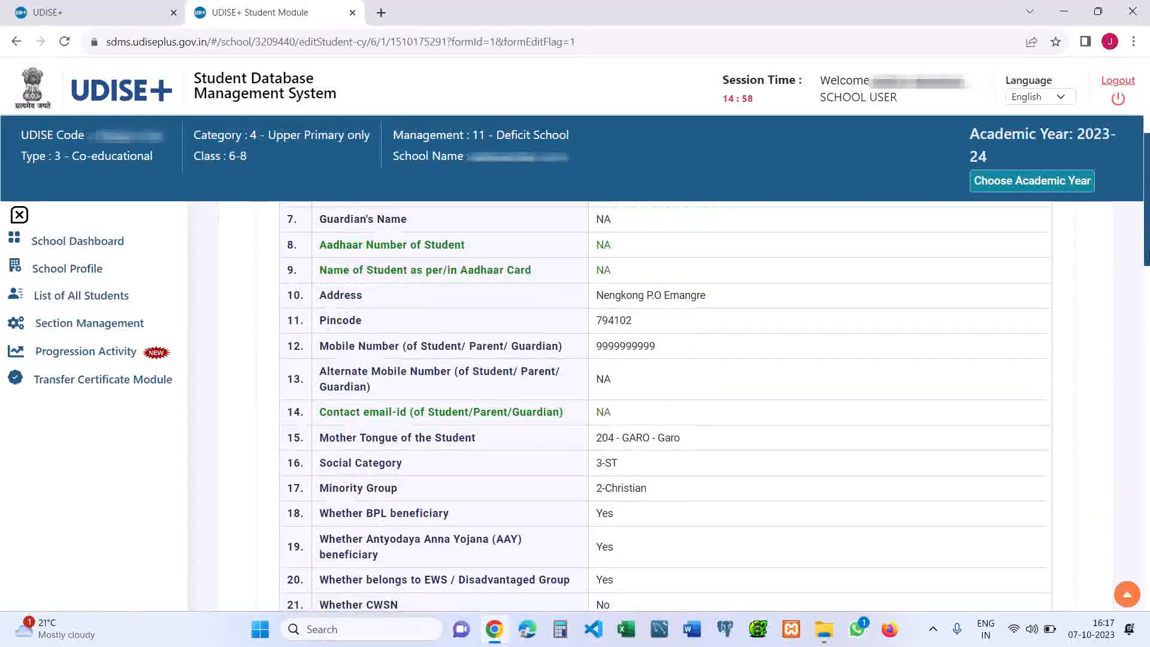
scroll(1146, 242, "down", 4)
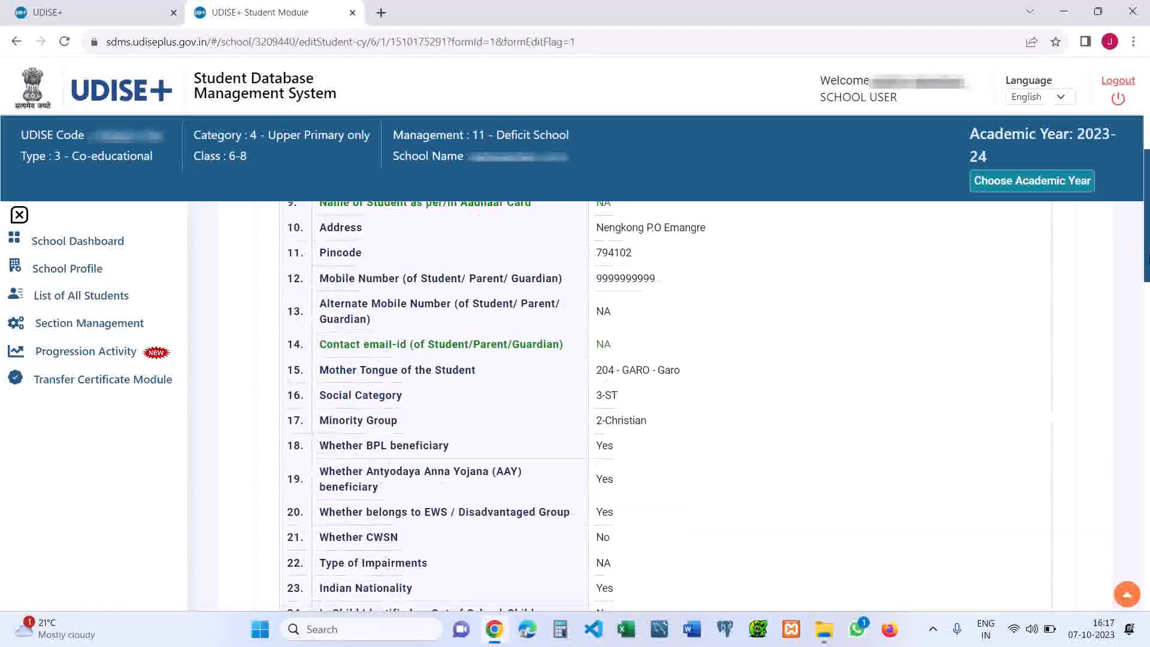
left_click_drag(1147, 294, 1147, 539)
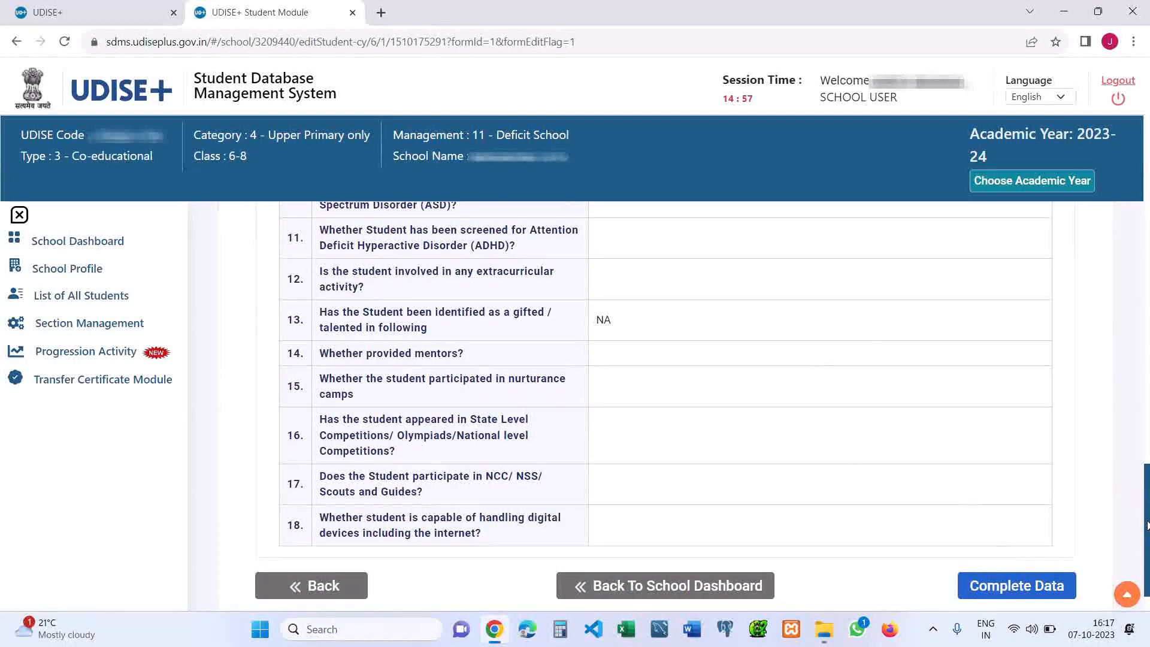
Return from the profile preview to the student dashboard and check the first student's entry status.
left_click_drag(1146, 525, 1141, 90)
left_click(935, 311)
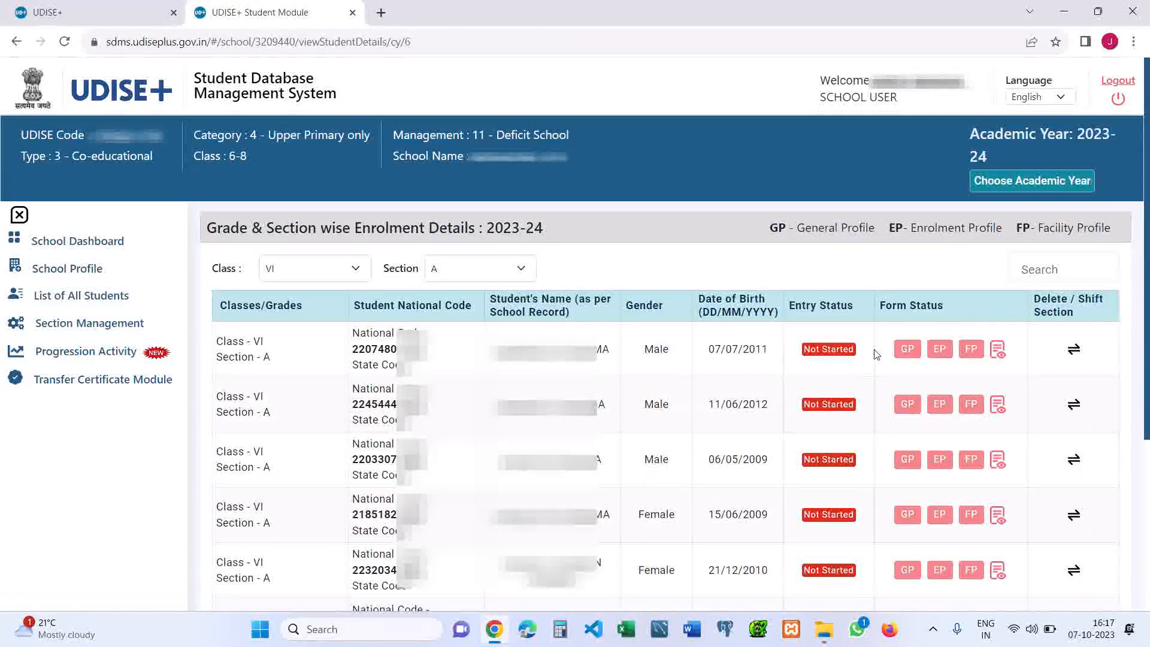
left_click(806, 349)
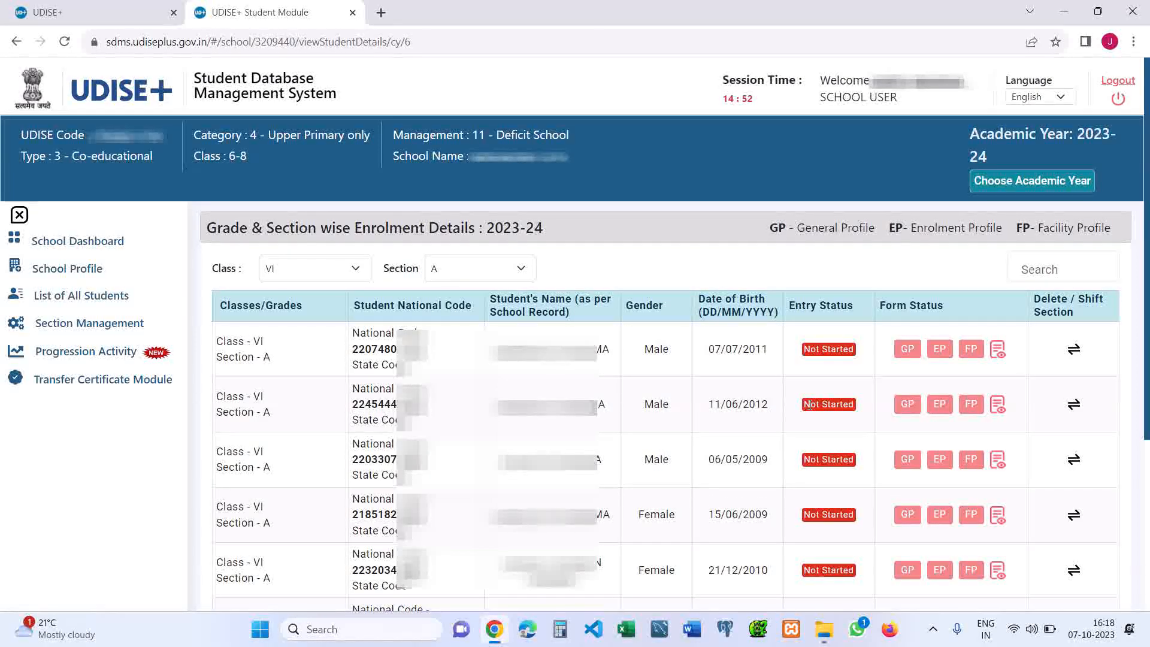
Display the class VII student list, followed by the class VIII student list.
left_click(281, 269)
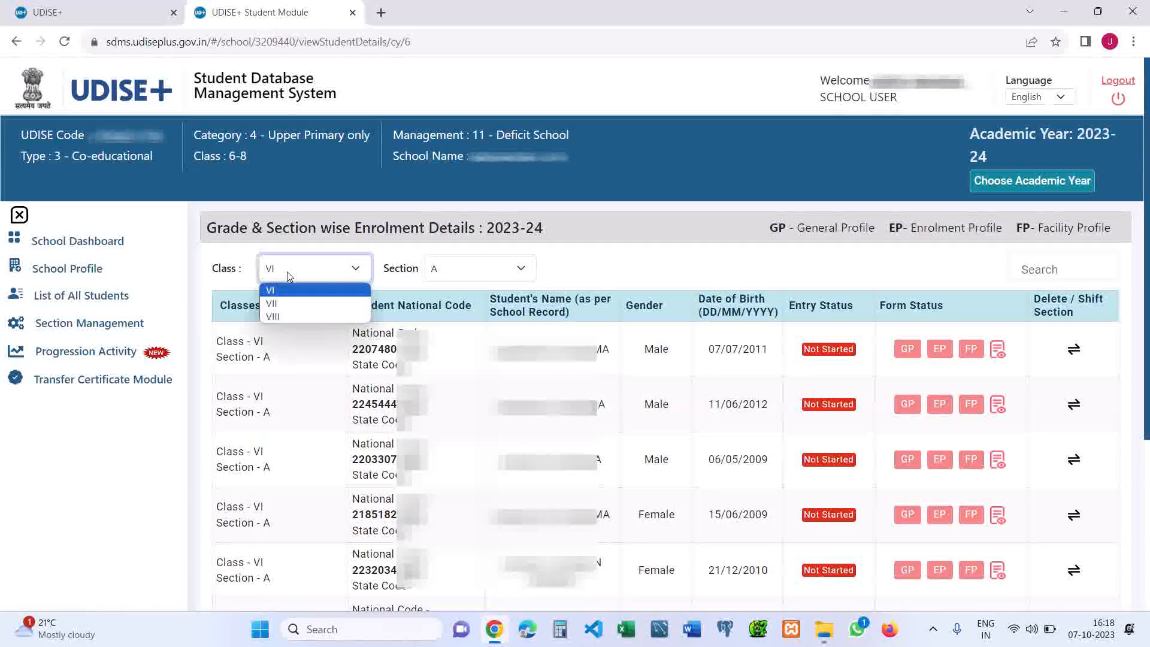
left_click(281, 304)
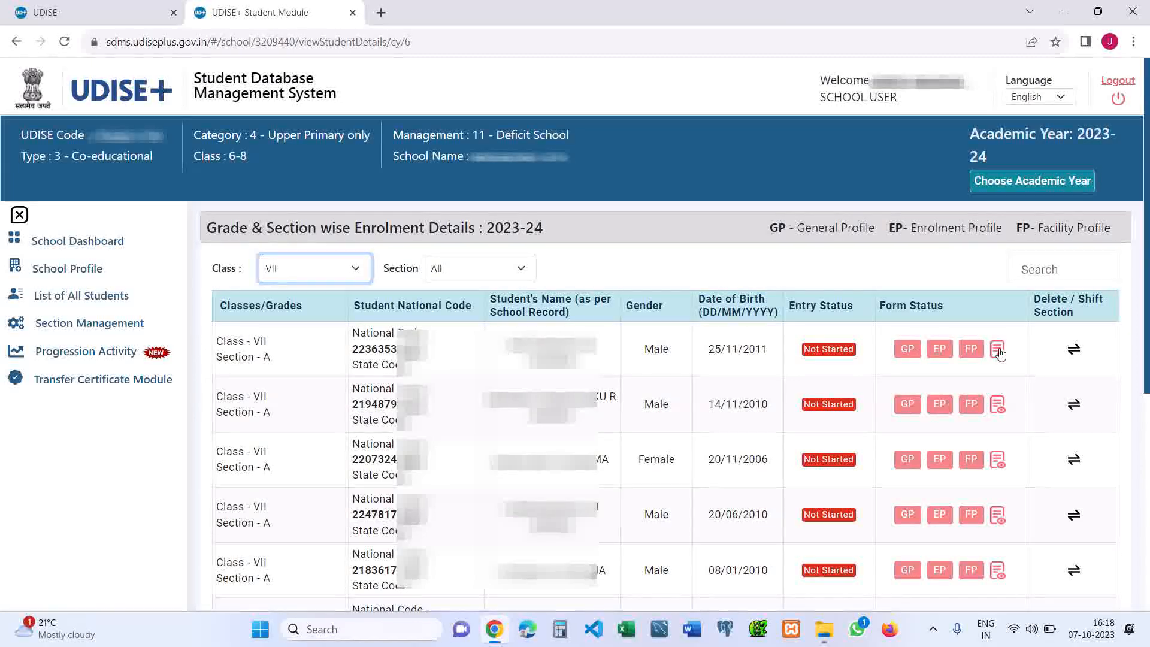
left_click(308, 270)
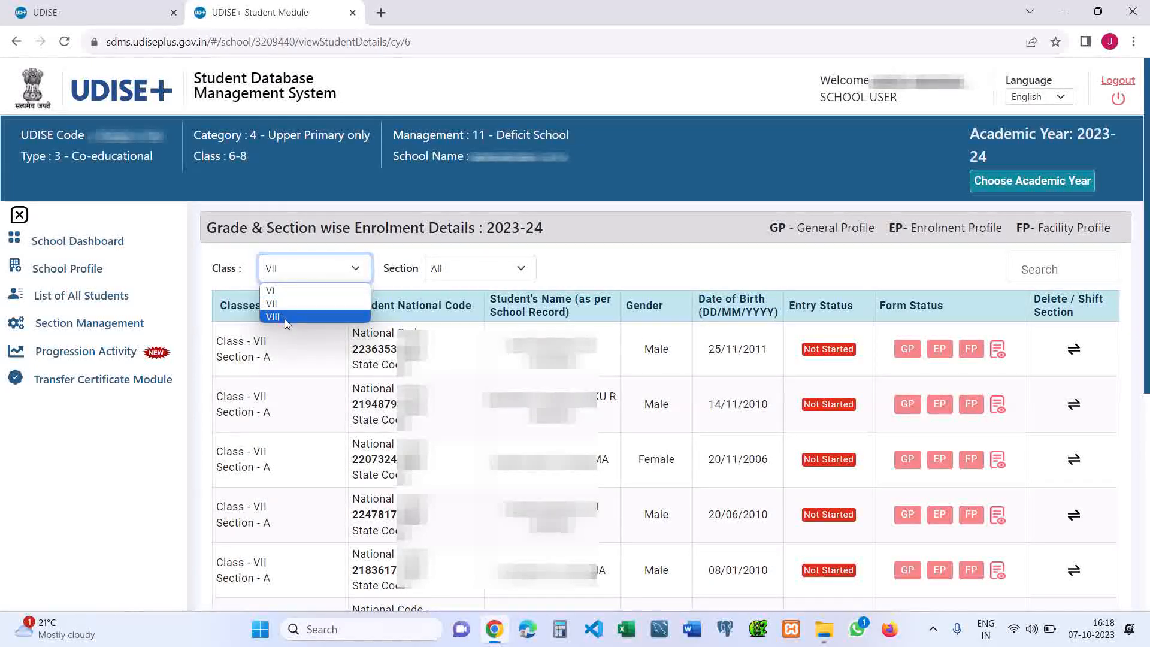
left_click(285, 317)
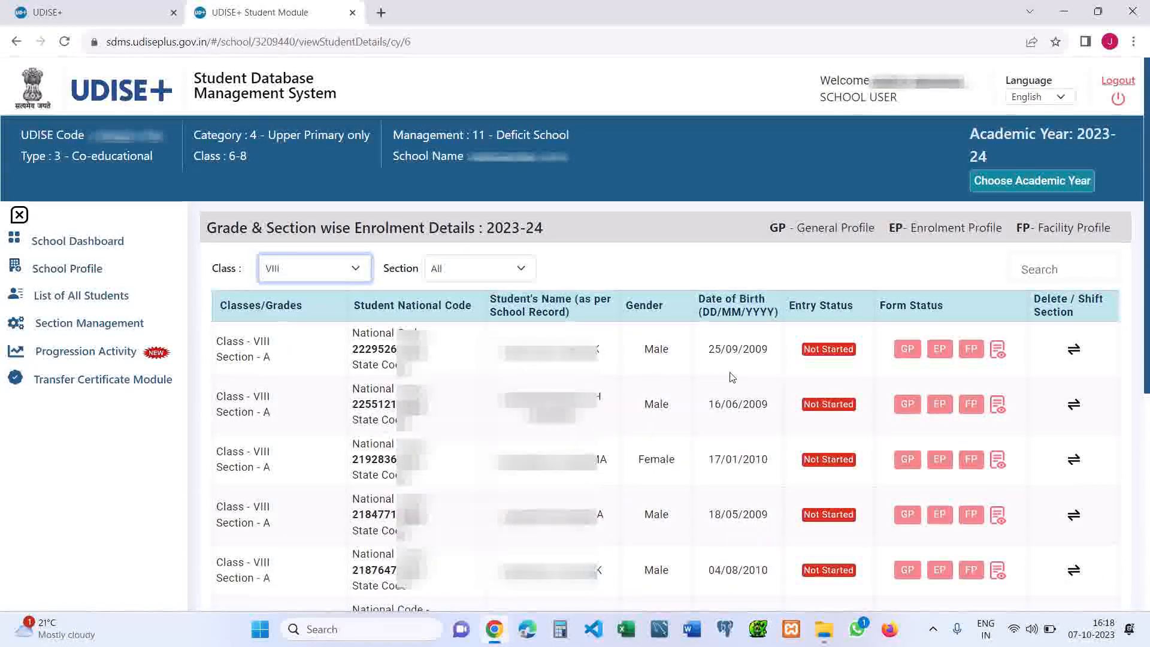